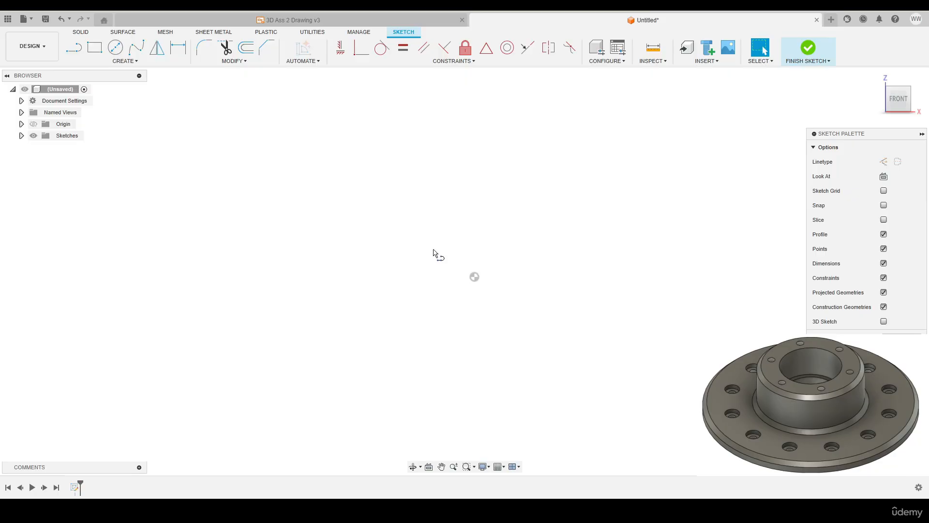
# Sketch a vertical construction line 100 mm long upward from the origin and move its dimension to the line's right side.
pyautogui.press('l')
pyautogui.click(883, 161)
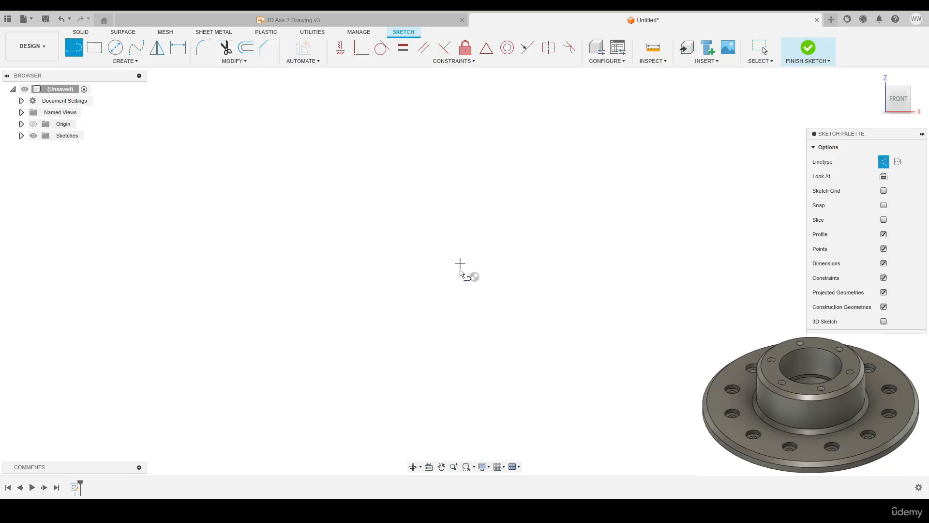
pyautogui.click(474, 276)
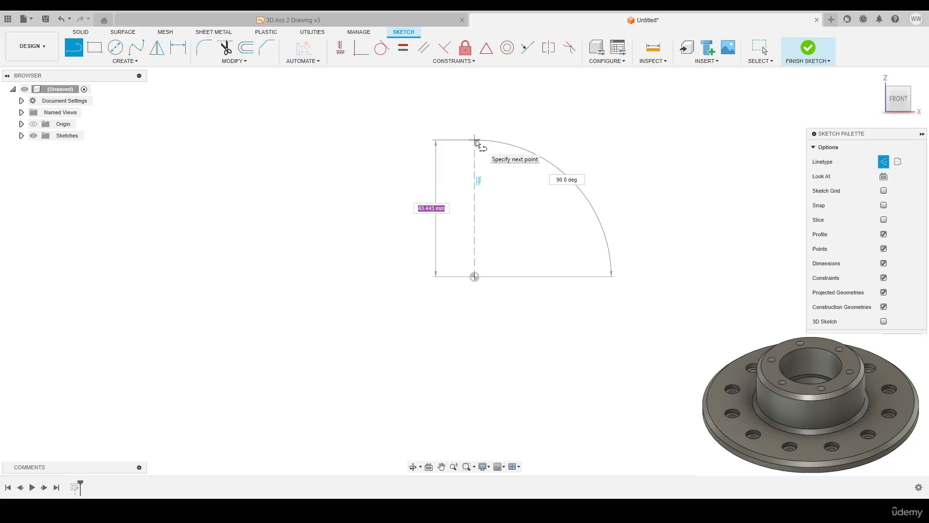
pyautogui.write('100')
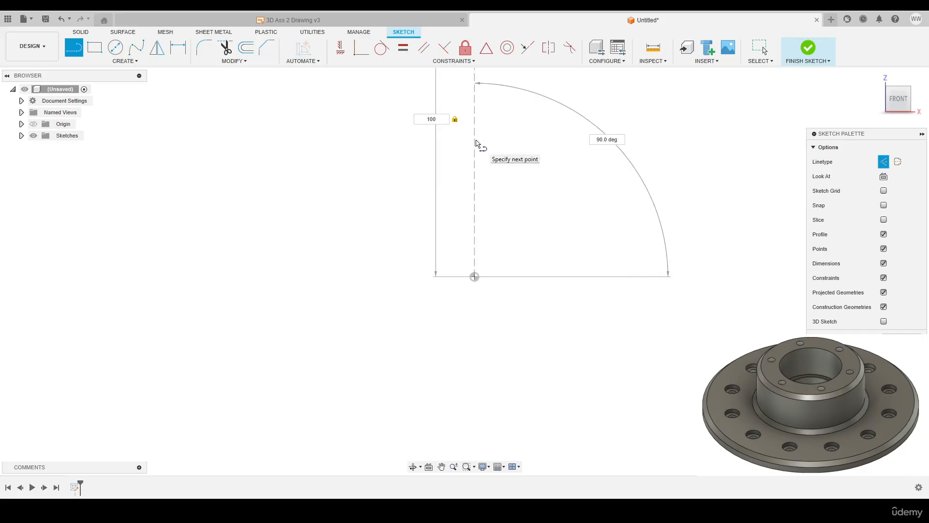
pyautogui.press('Return')
pyautogui.press('Escape')
pyautogui.scroll(-1, 562, 230)
pyautogui.moveTo(555, 232); pyautogui.dragTo(556, 313, button='middle')
pyautogui.moveTo(481, 237); pyautogui.dragTo(559, 234)
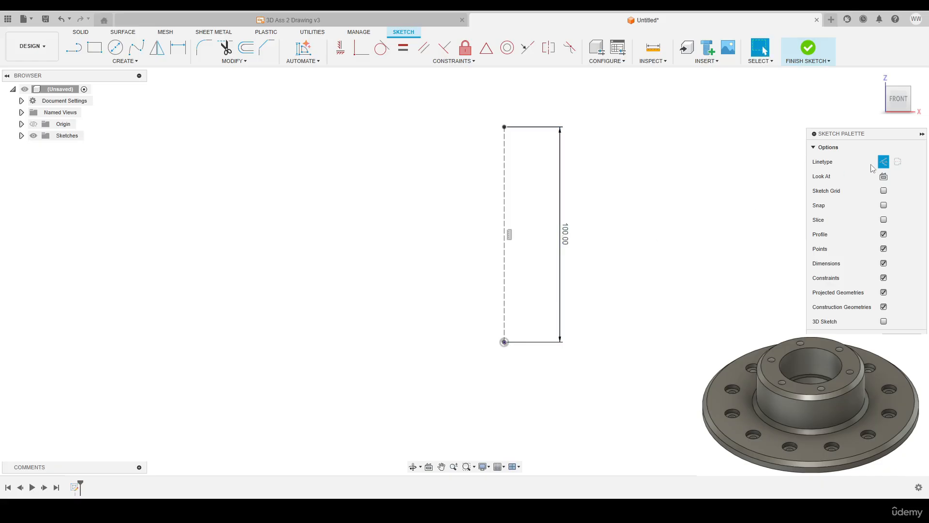
# Sketch a closed, stepped L-shaped profile with solid lines left of the construction line, its flange about 12 mm thick and its upright about 38 mm high.
pyautogui.click(884, 161)
pyautogui.press('l')
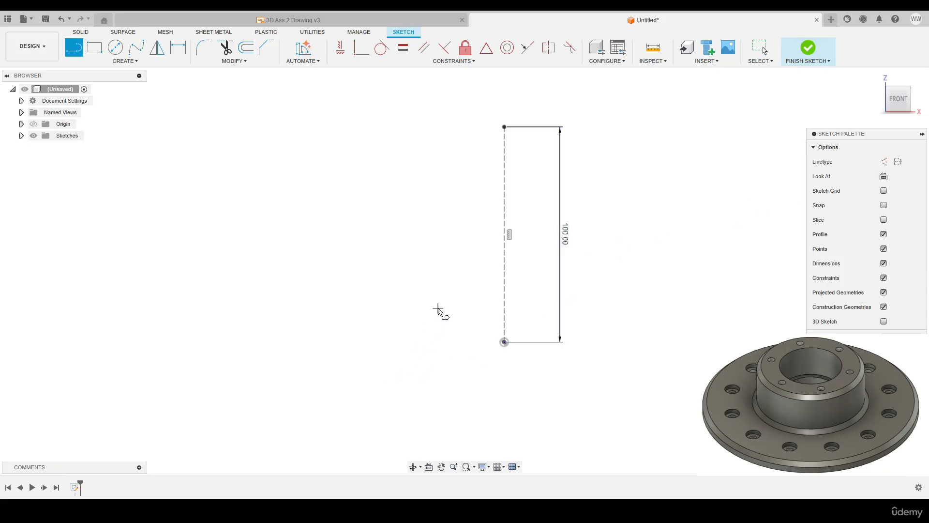
pyautogui.click(434, 310)
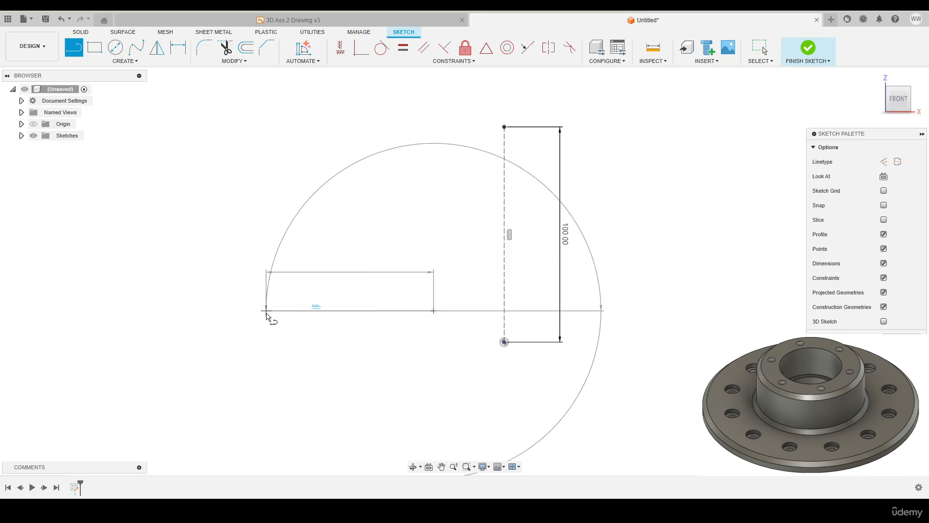
pyautogui.click(266, 311)
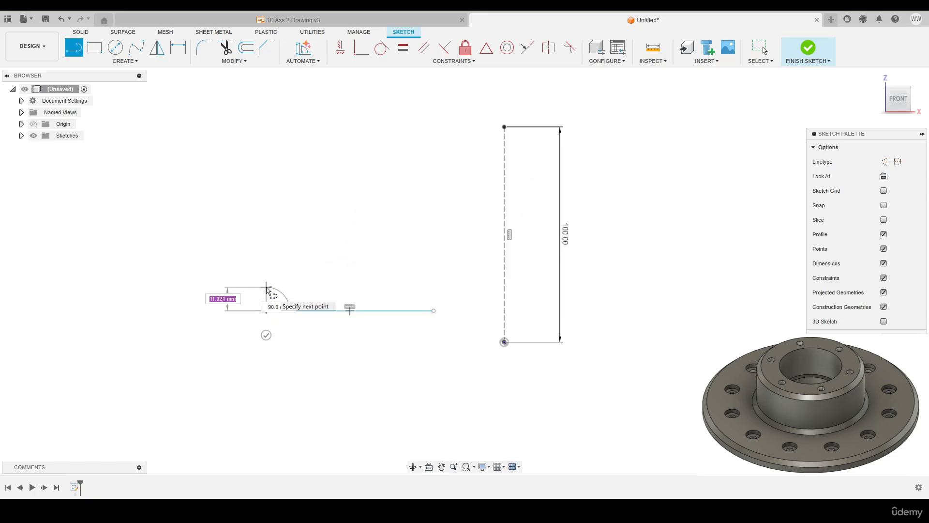
pyautogui.click(266, 285)
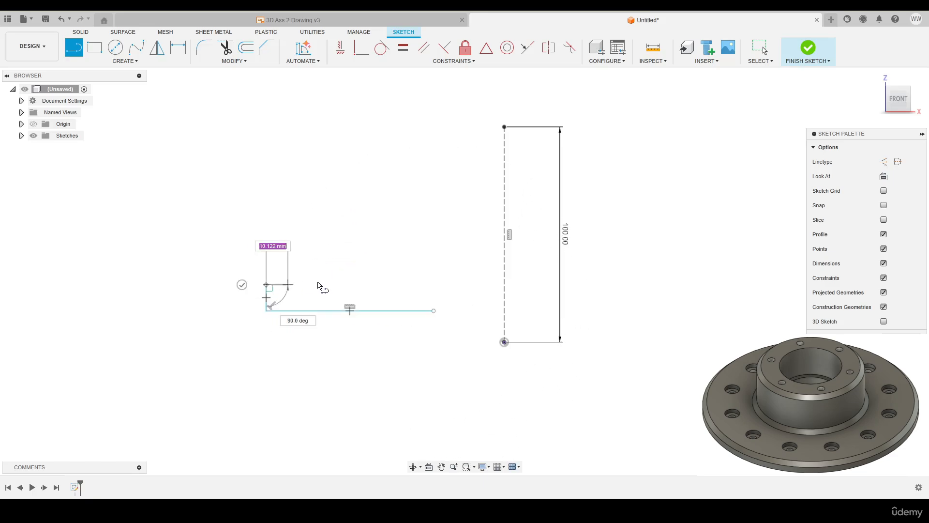
pyautogui.click(375, 285)
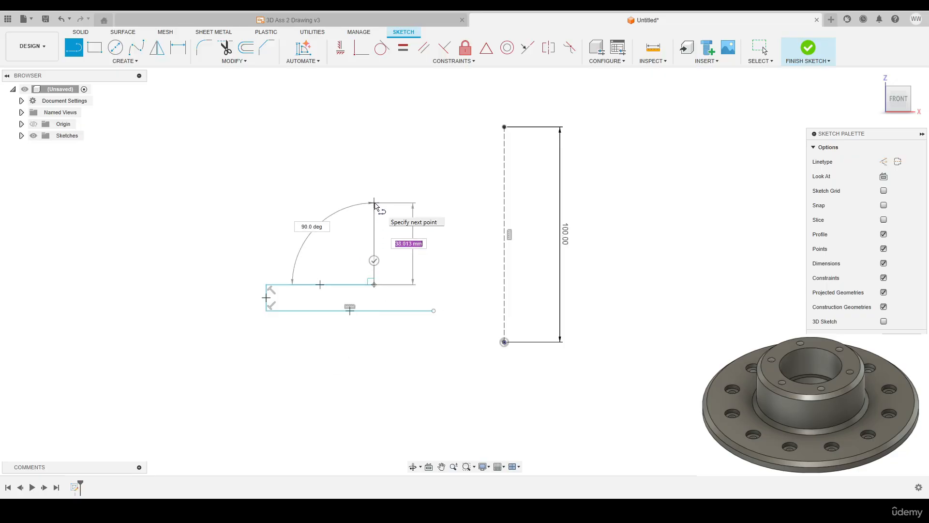
pyautogui.click(375, 202)
pyautogui.click(413, 203)
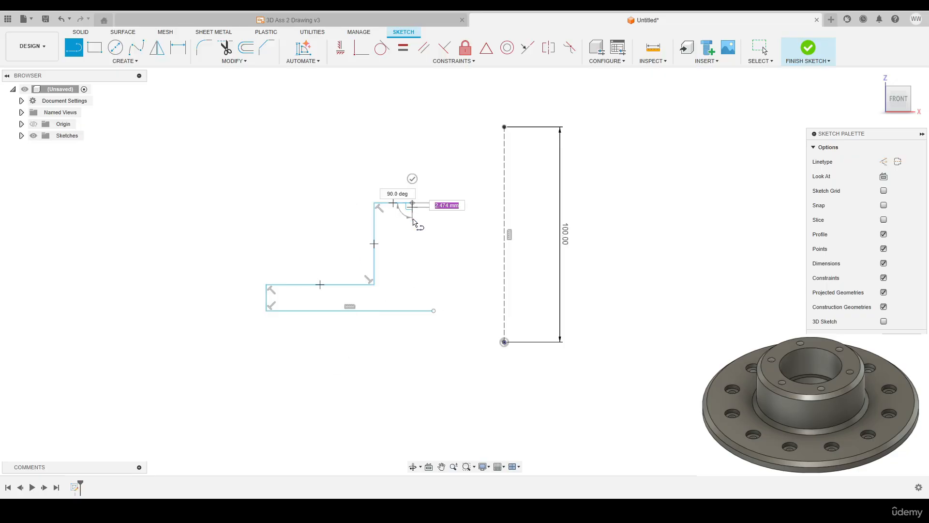
pyautogui.click(412, 260)
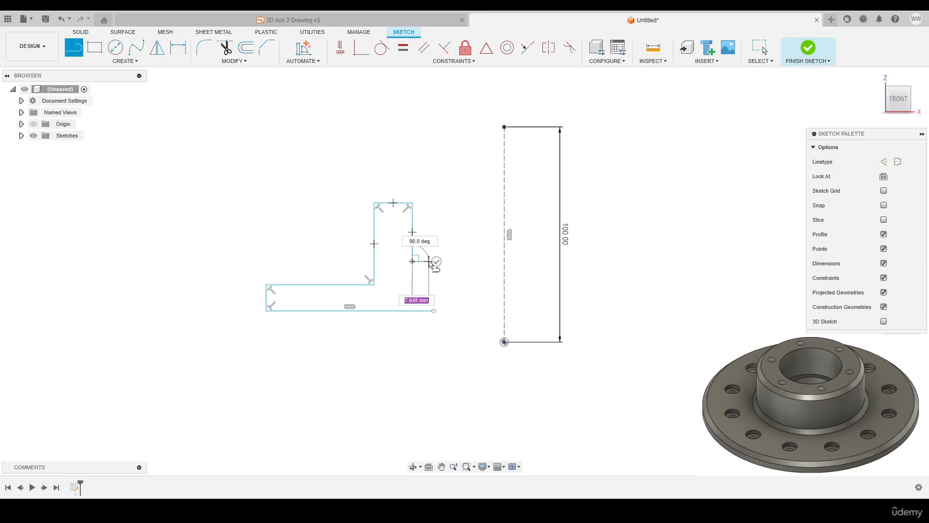
pyautogui.click(430, 261)
pyautogui.click(434, 310)
pyautogui.rightClick(466, 197)
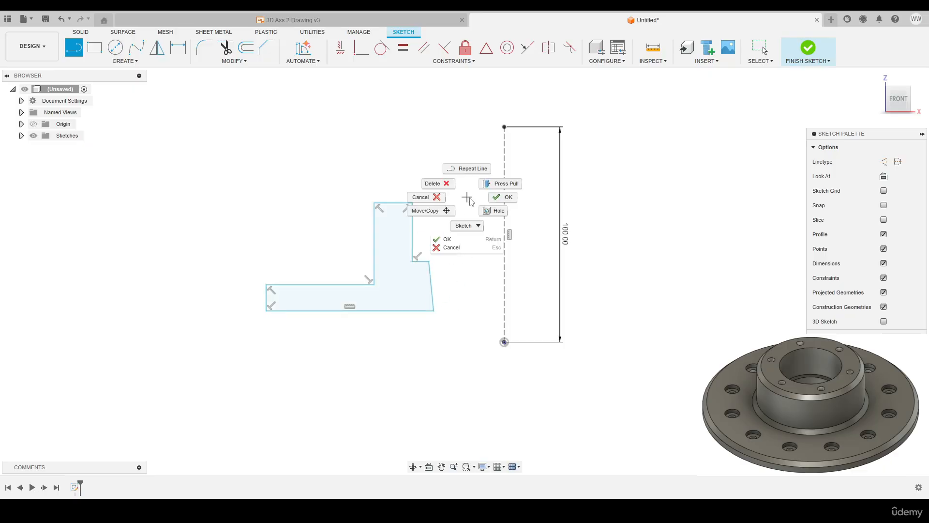
pyautogui.click(502, 197)
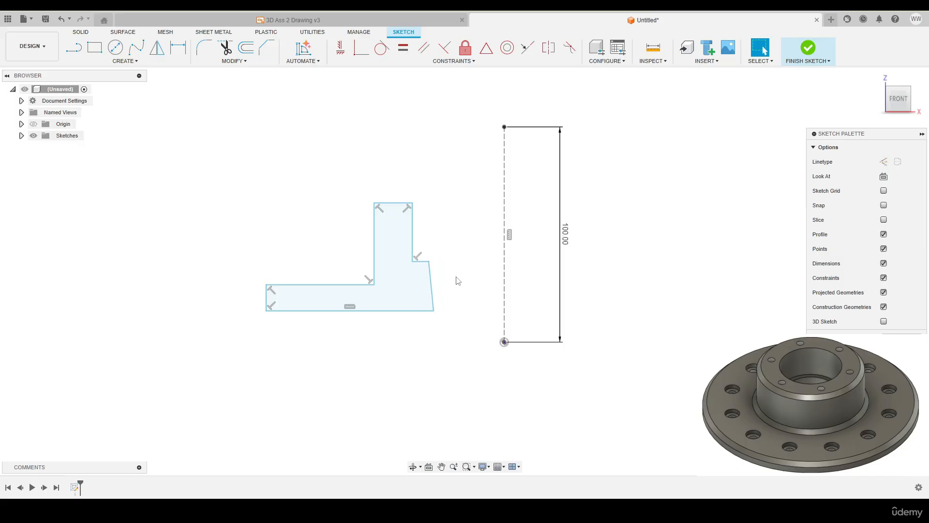
# Constrain the profile's slanted inner edge to vertical and align its lower inner corner horizontally with the origin.
pyautogui.click(340, 47)
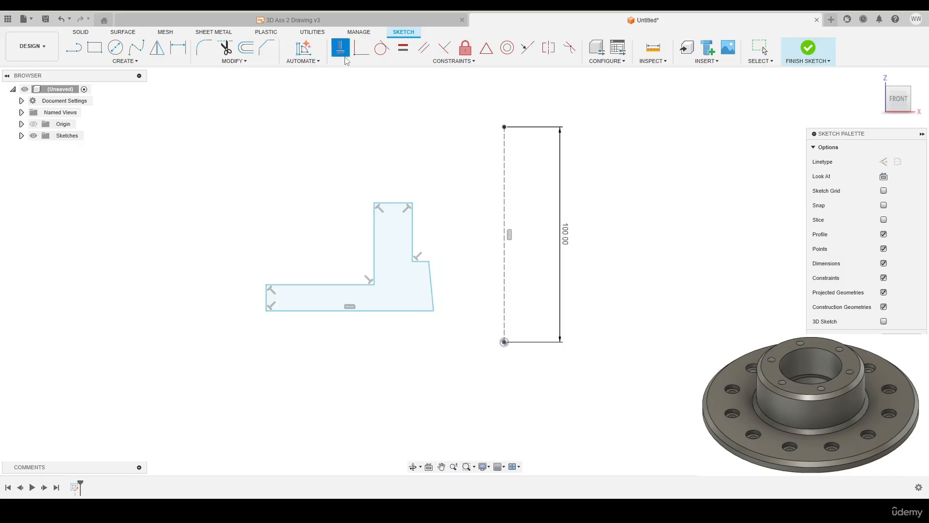
pyautogui.click(430, 278)
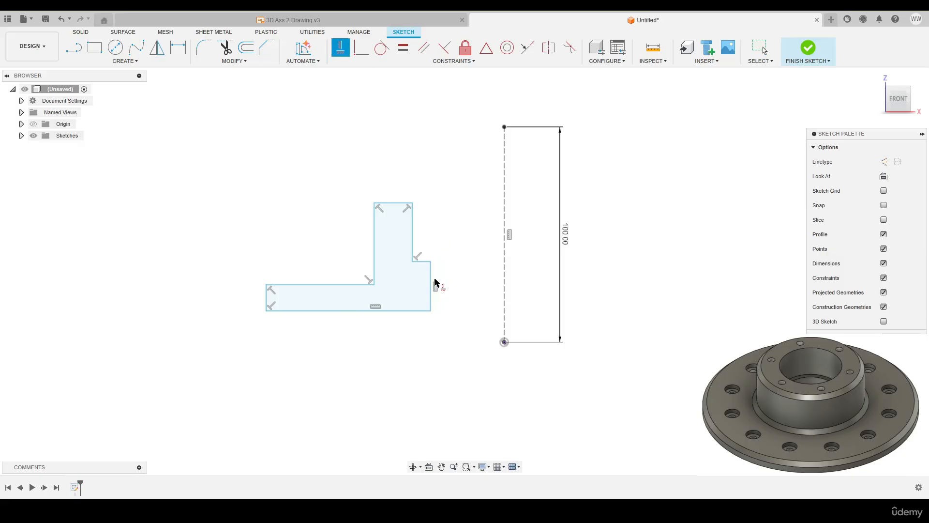
pyautogui.rightClick(412, 131)
pyautogui.click(446, 131)
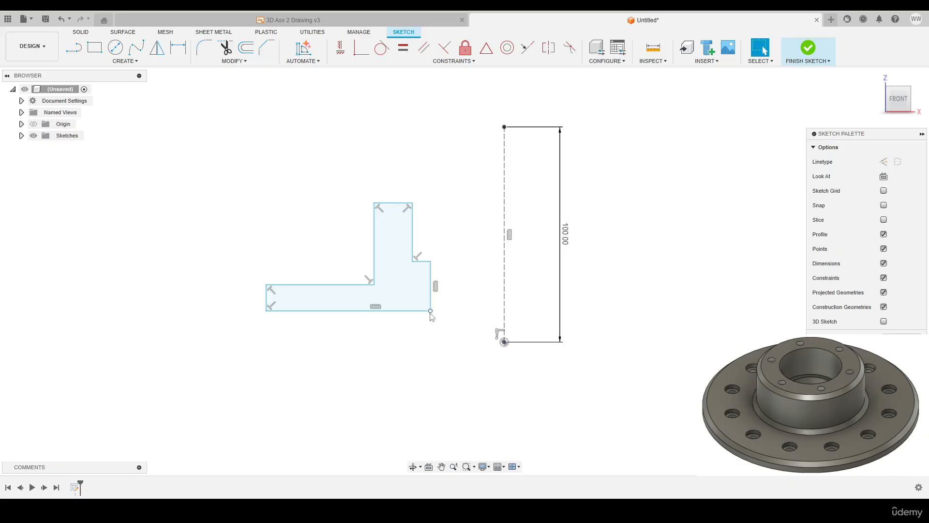
pyautogui.click(341, 51)
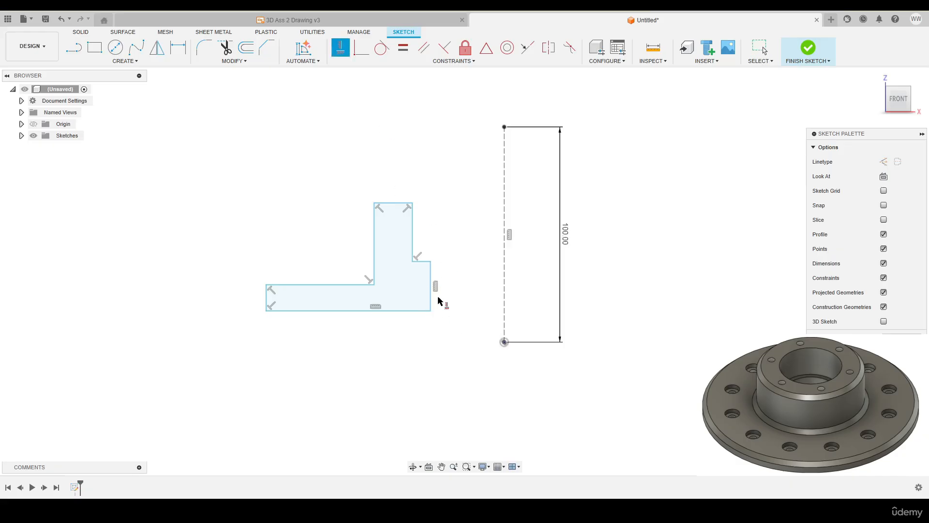
pyautogui.click(431, 310)
pyautogui.click(504, 342)
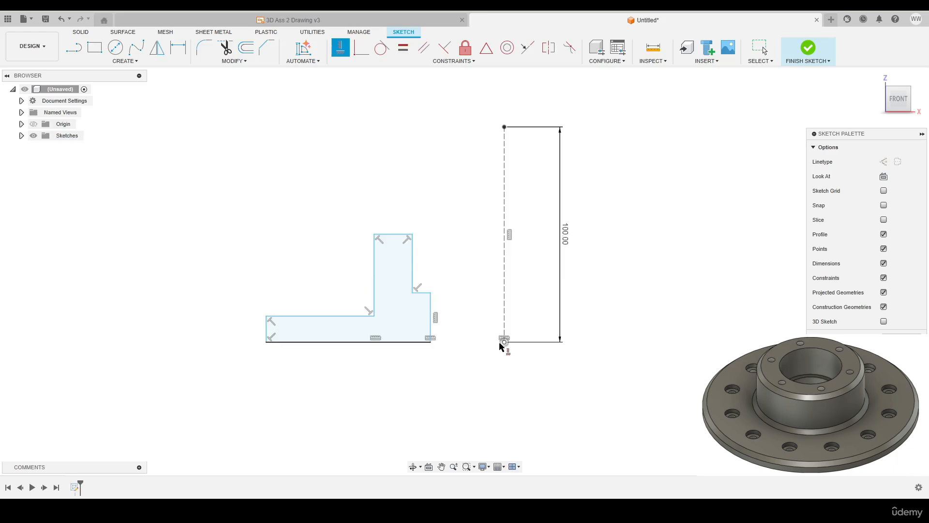
# Dimension the profile's lower inner corner to 25 mm horizontally from the origin.
pyautogui.press('d')
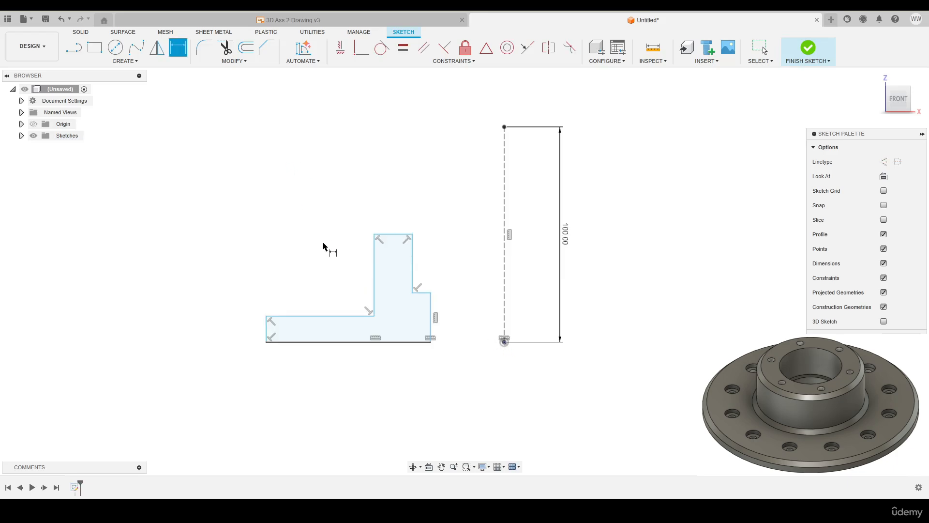
pyautogui.click(430, 342)
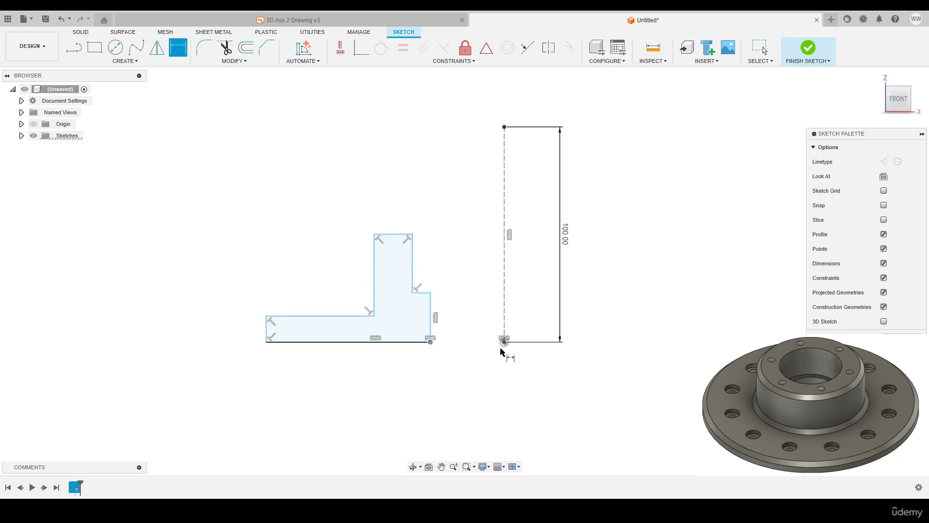
pyautogui.click(503, 343)
pyautogui.click(467, 387)
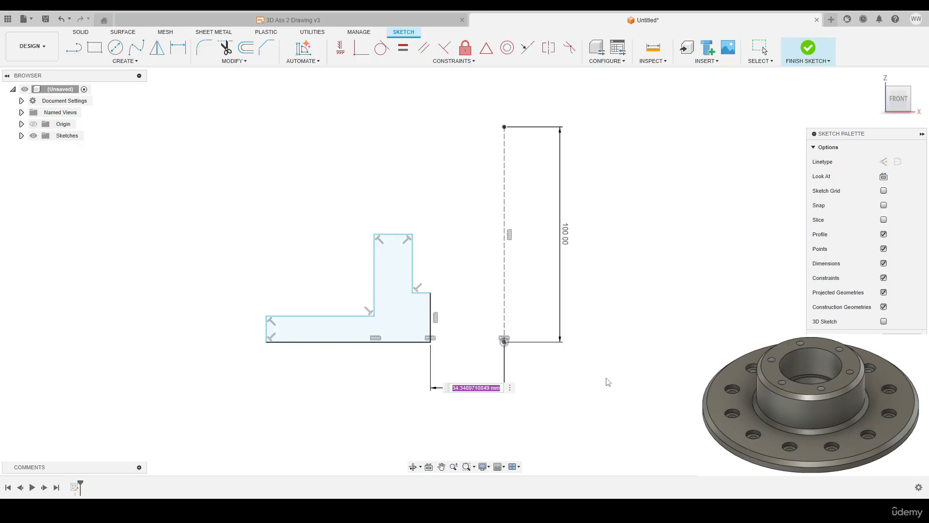
pyautogui.write('25')
pyautogui.press('Return')
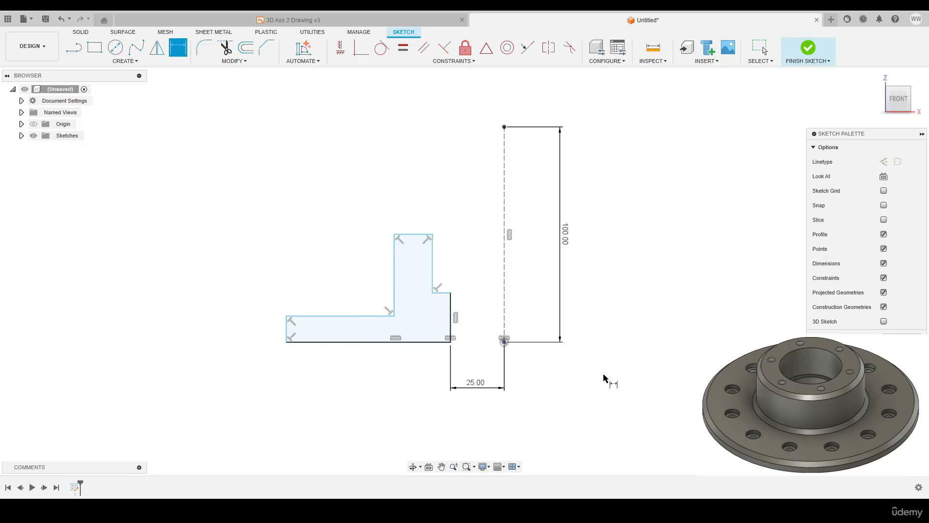
# Dimension the flange's lower outer corner to 100 mm horizontally from the origin.
pyautogui.click(286, 342)
pyautogui.click(504, 342)
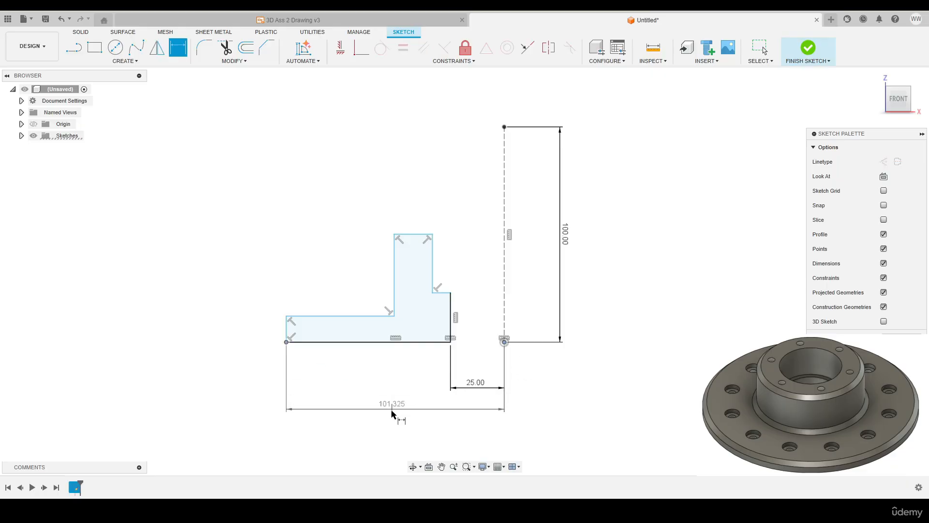
pyautogui.click(479, 411)
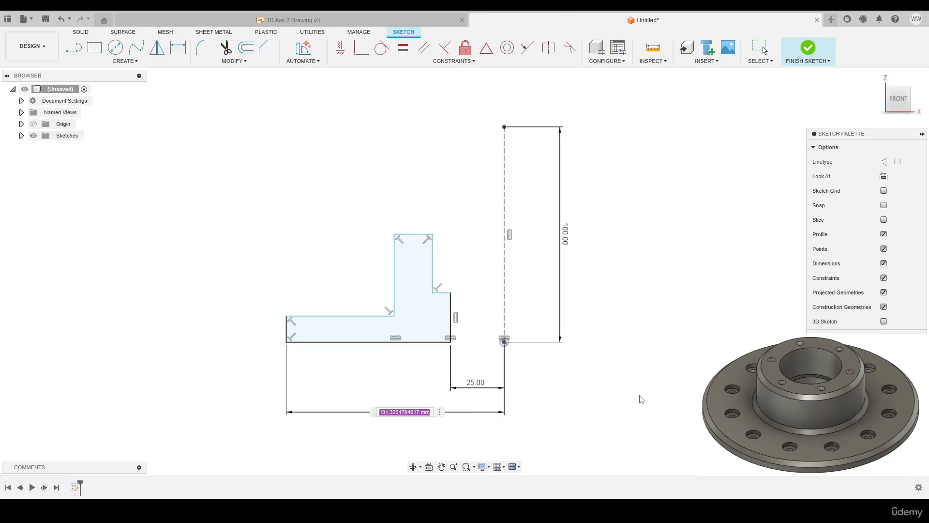
pyautogui.write('100')
pyautogui.press('Return')
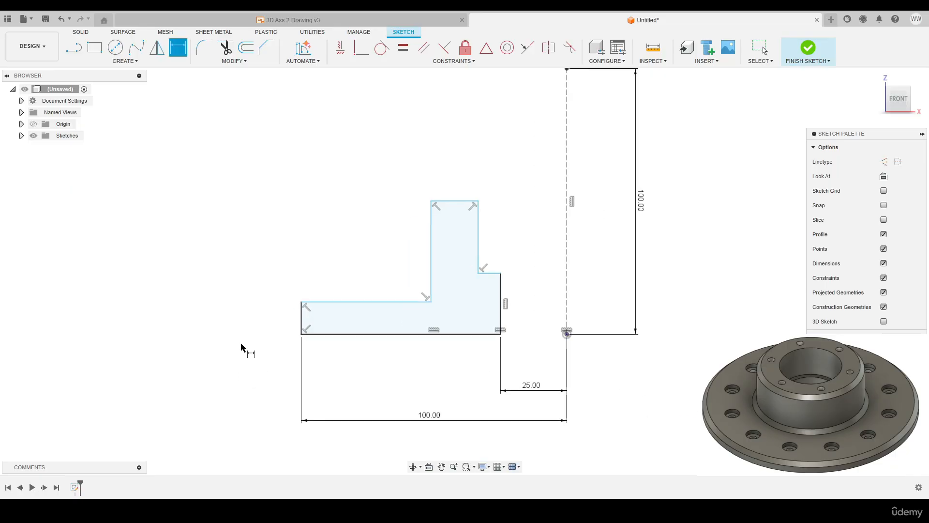
# Dimension the flange's outer vertical edge to set its thickness to 10 mm.
pyautogui.click(302, 315)
pyautogui.click(265, 315)
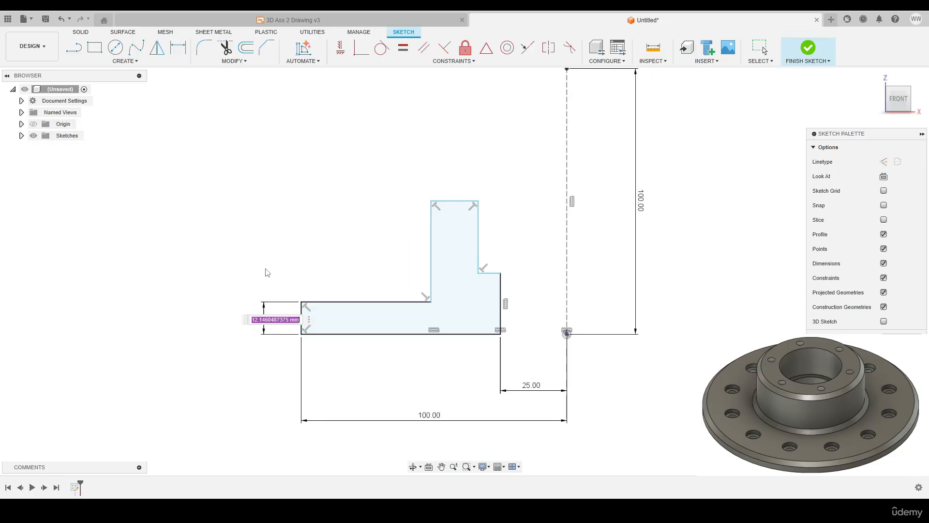
pyautogui.write('10')
pyautogui.press('Return')
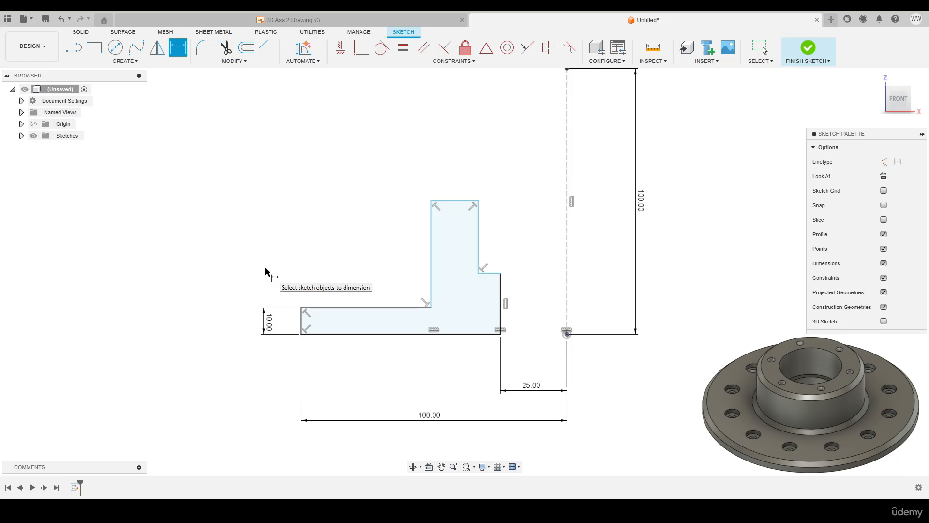
# Dimension the upright's outer vertical edge to 50 mm from the origin, placing the dimension above the profile.
pyautogui.click(430, 233)
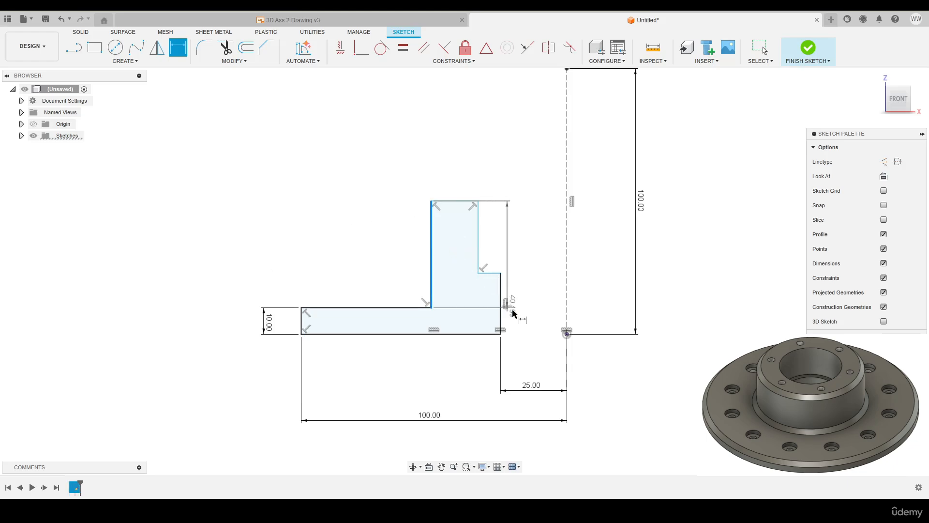
pyautogui.click(566, 331)
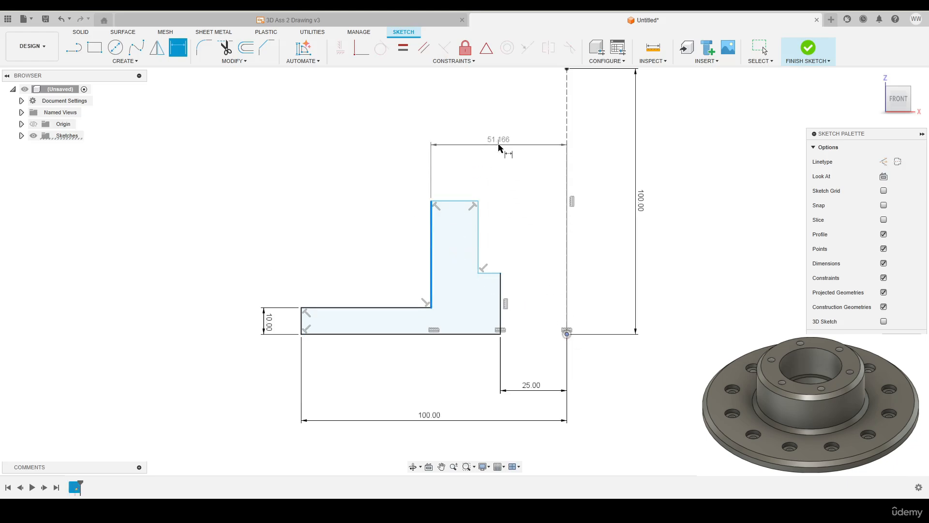
pyautogui.click(500, 144)
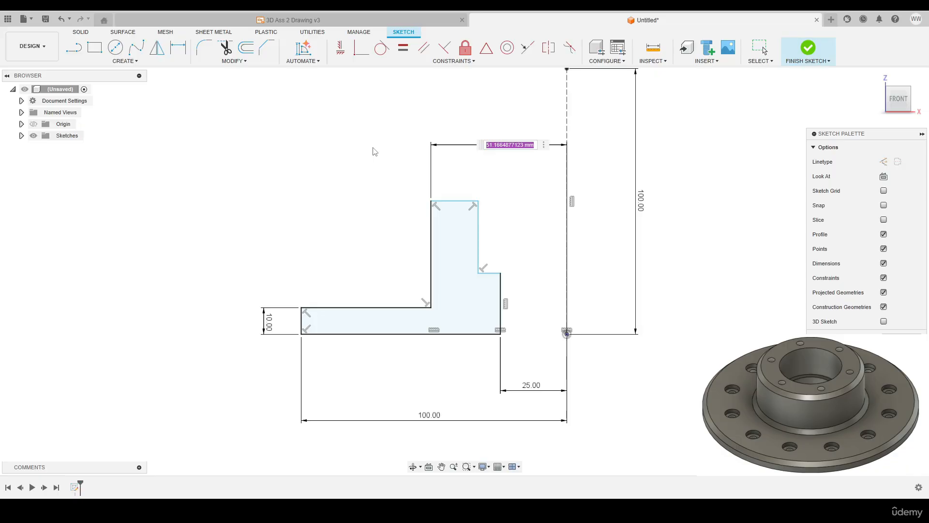
pyautogui.write('50')
pyautogui.press('Return')
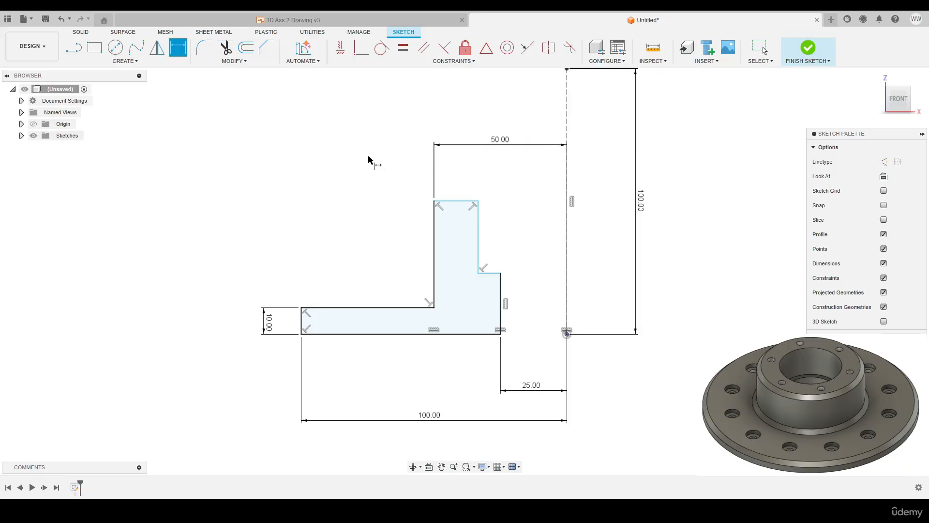
# Dimension the upright's inner vertical edge to 29 mm from the origin, placing the dimension above the profile.
pyautogui.click(479, 237)
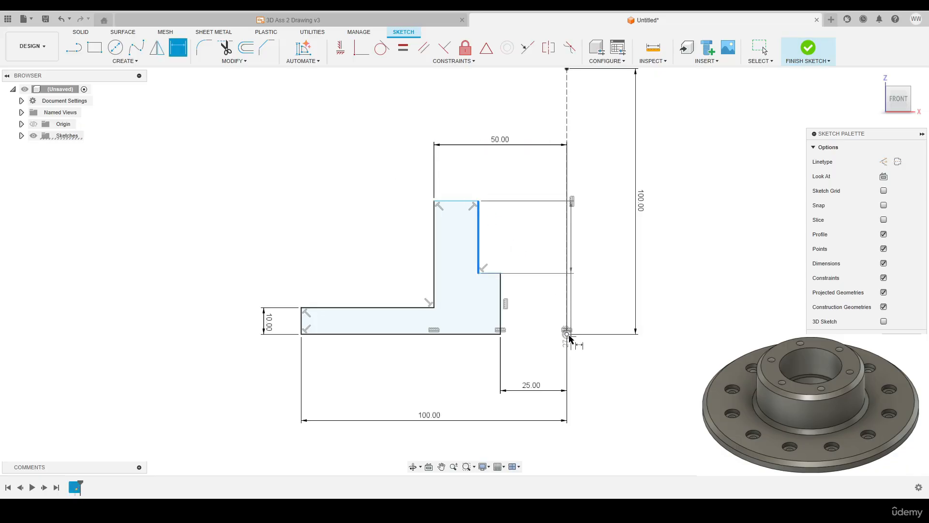
pyautogui.click(567, 333)
pyautogui.click(520, 172)
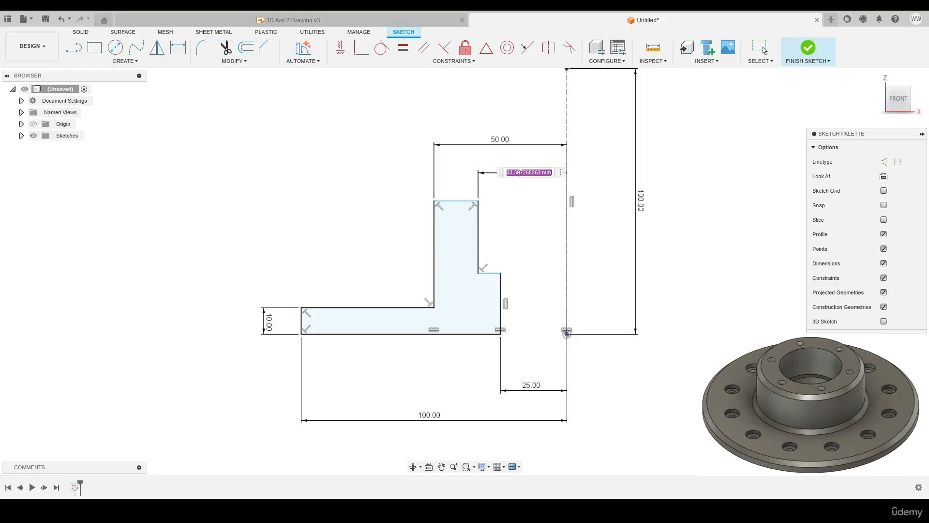
pyautogui.write('29')
pyautogui.press('Return')
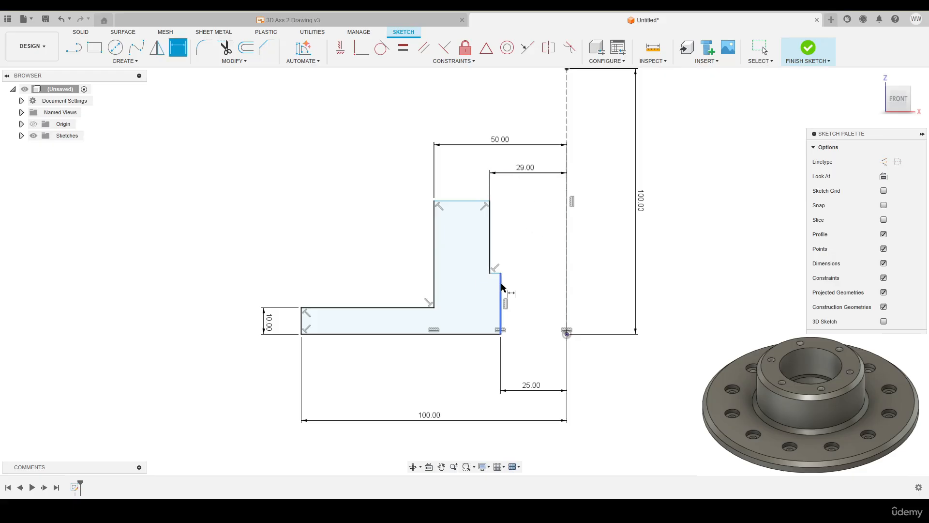
# Dimension the length of the upright's outer vertical edge to 40 mm.
pyautogui.click(433, 222)
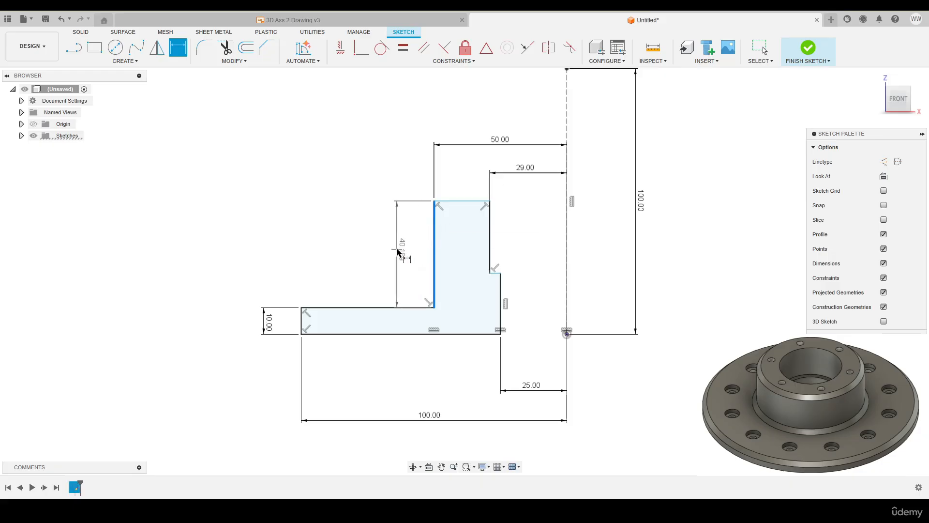
pyautogui.click(397, 252)
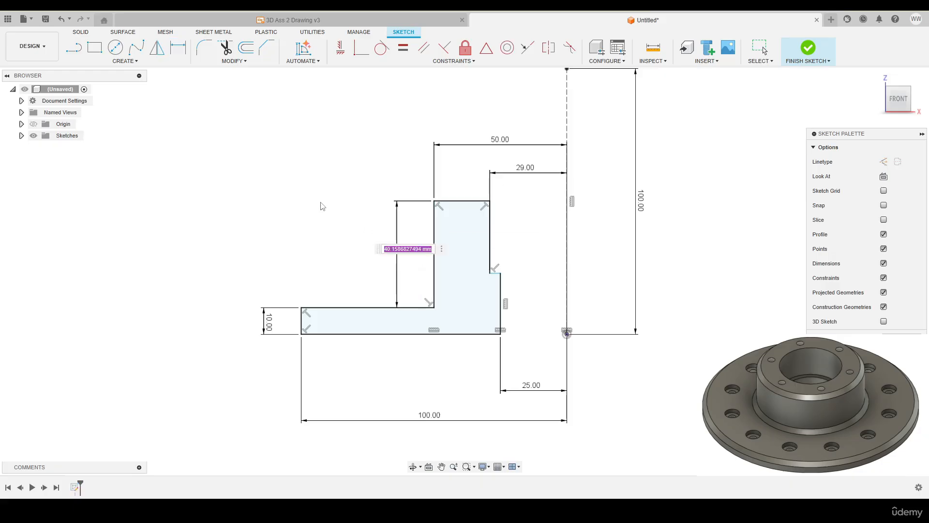
pyautogui.write('40')
pyautogui.press('Return')
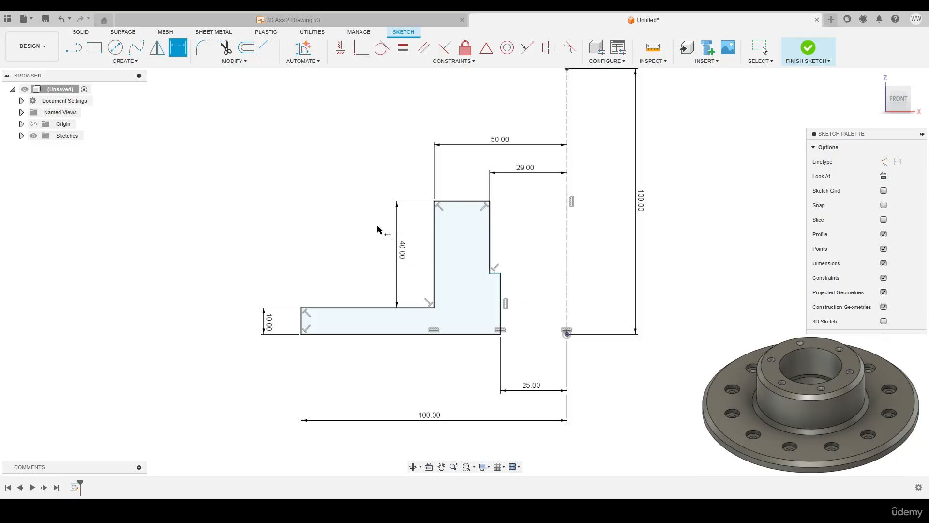
# Dimension the length of the upright's inner vertical edge above the step to 30 mm.
pyautogui.click(489, 238)
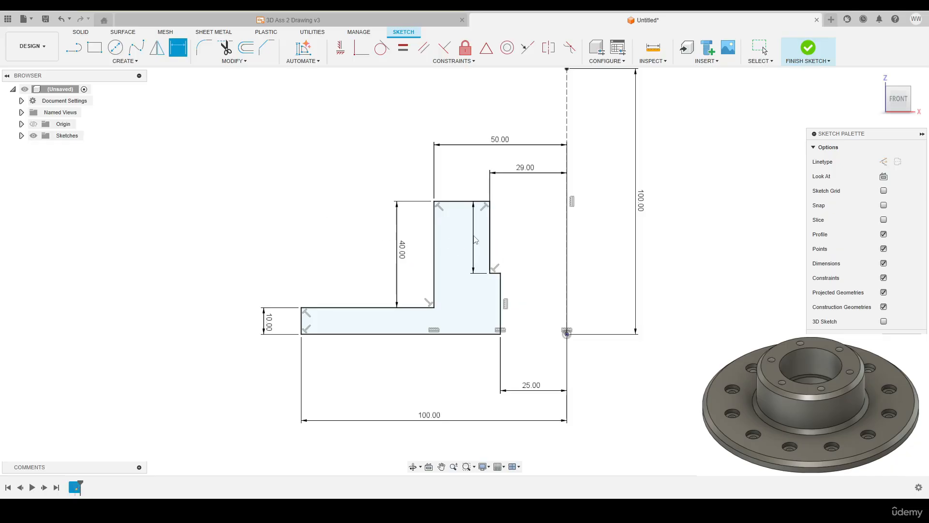
pyautogui.click(474, 237)
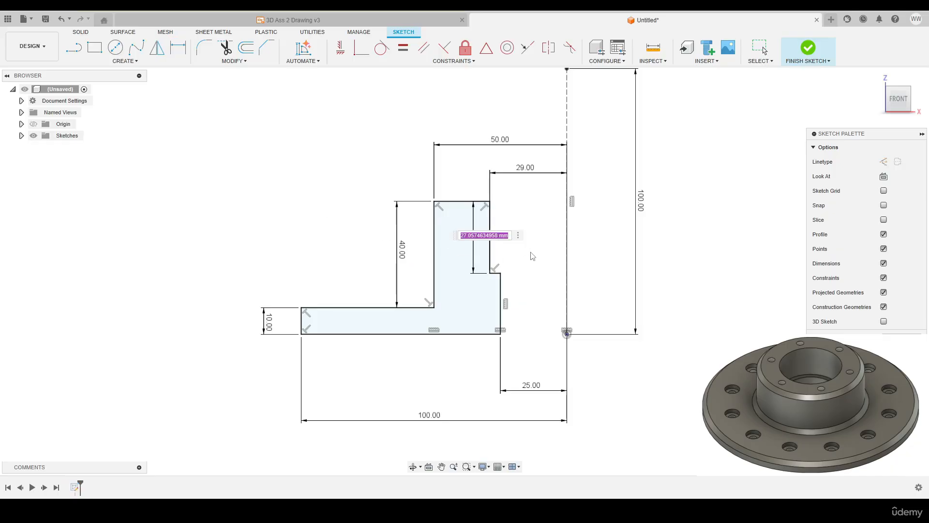
pyautogui.write('30')
pyautogui.press('Return')
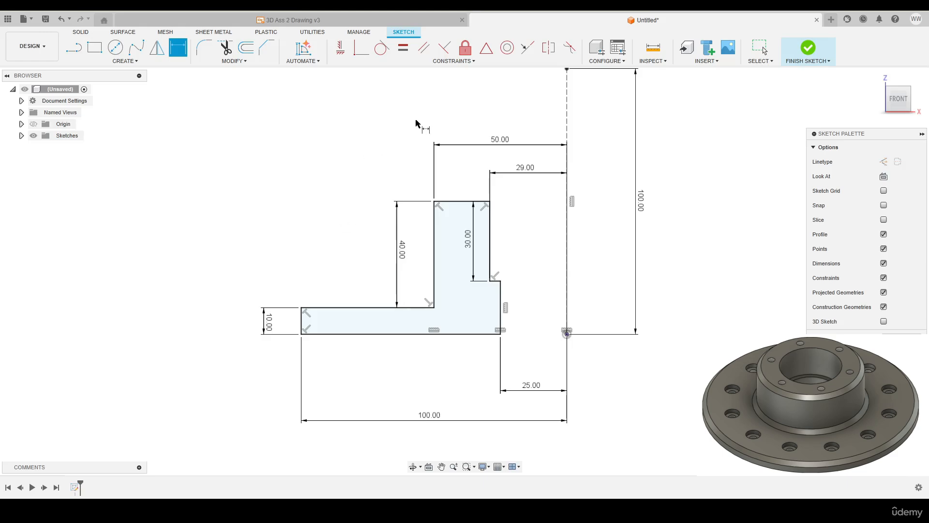
# Finish the sketch and revolve the stepped profile 360 degrees about the dashed central axis as a new body.
pyautogui.click(21, 136)
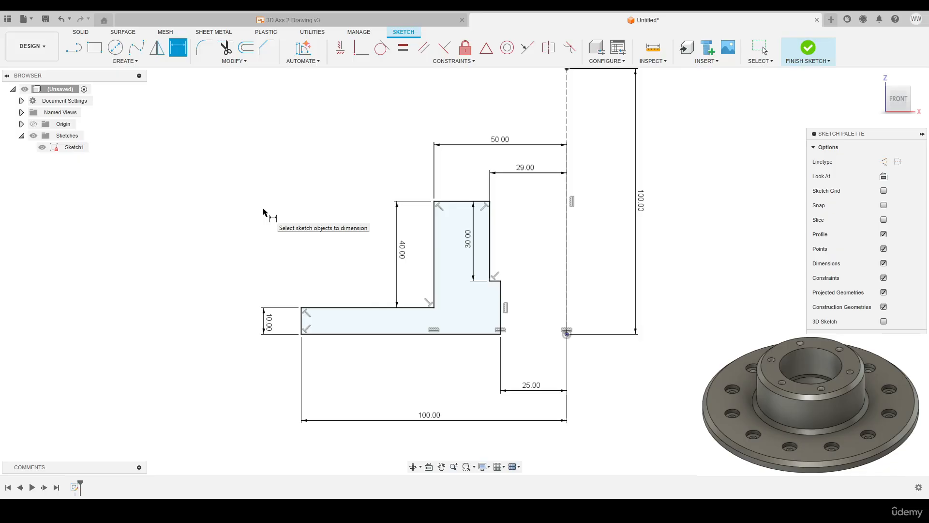
pyautogui.click(808, 52)
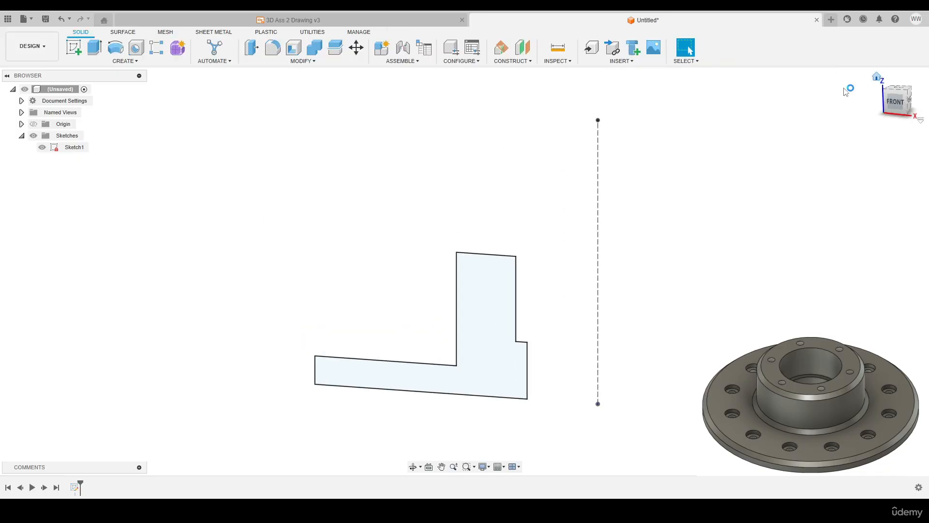
pyautogui.click(116, 47)
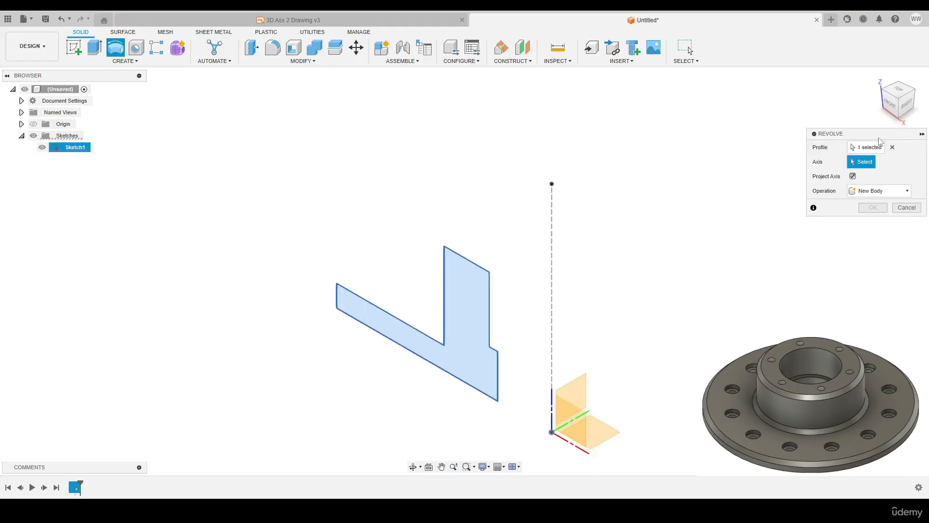
pyautogui.moveTo(859, 139); pyautogui.dragTo(695, 165)
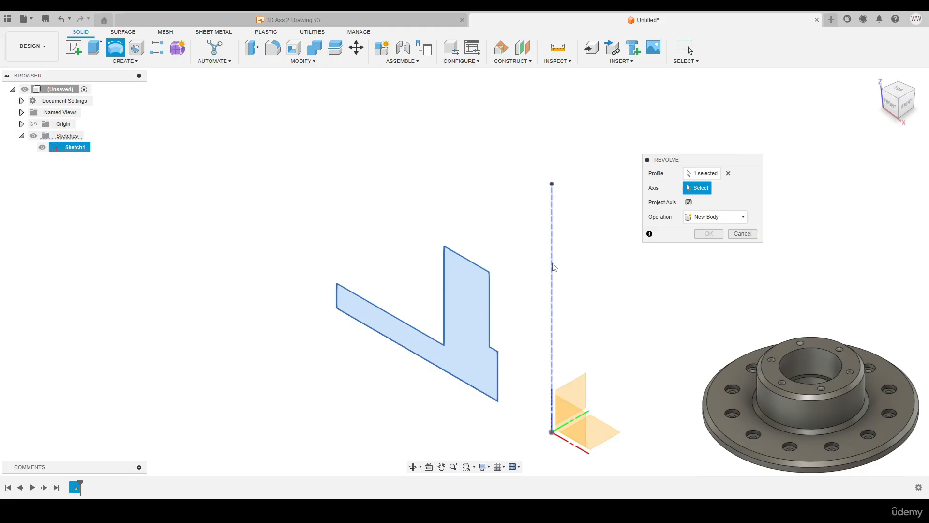
pyautogui.click(552, 266)
pyautogui.scroll(-3, 464, 196)
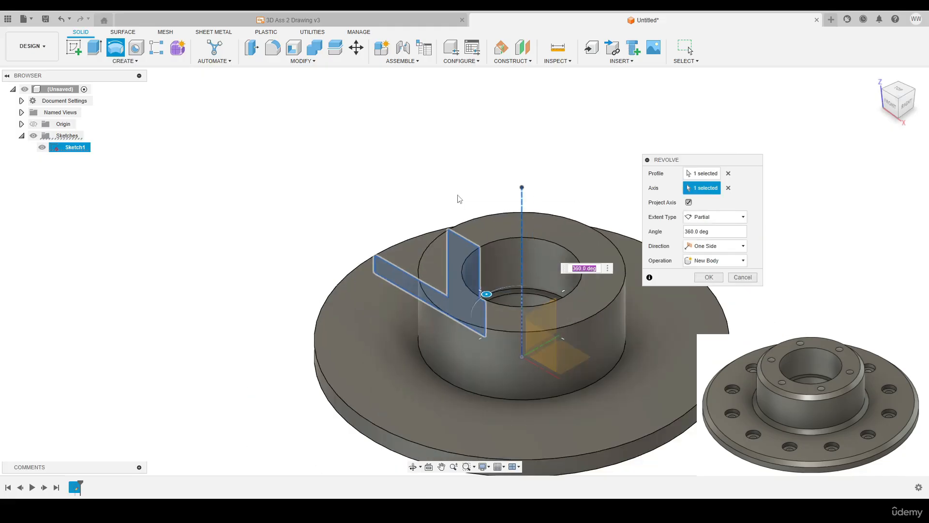
pyautogui.keyDown('shift'); pyautogui.moveTo(467, 242); pyautogui.dragTo(504, 260, button='middle'); pyautogui.keyUp('shift')
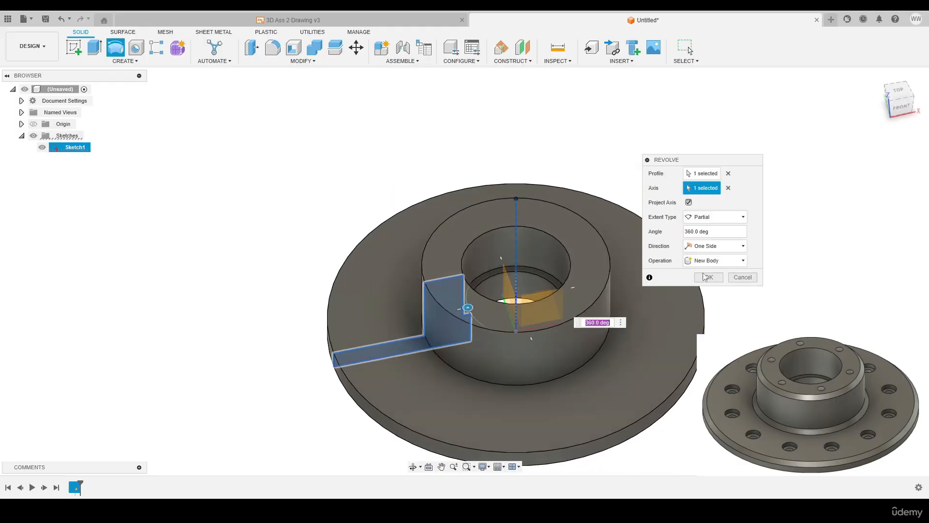
pyautogui.click(709, 278)
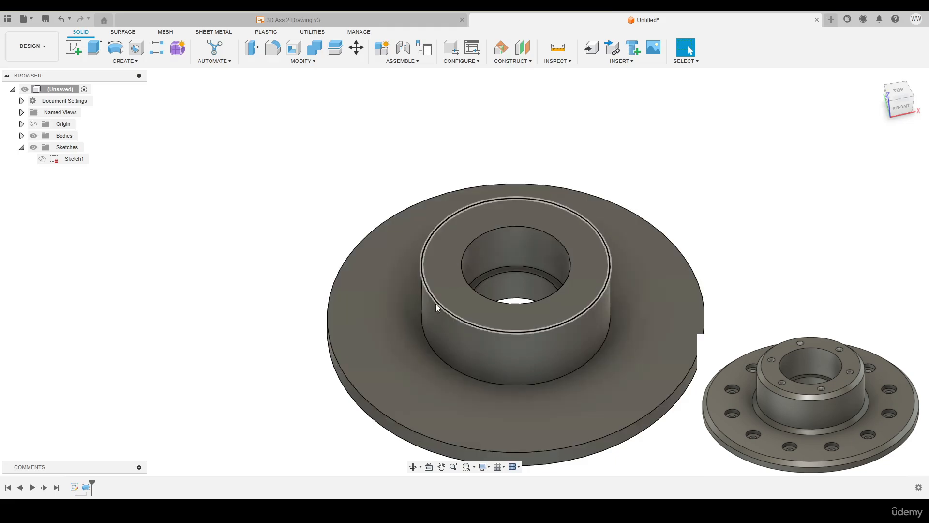
# Add a 4 mm equal-distance chamfer to the flange's upper outer edge, the hub's base edge and the hub's top outer edge.
pyautogui.moveTo(310, 222); pyautogui.dragTo(300, 173, button='middle')
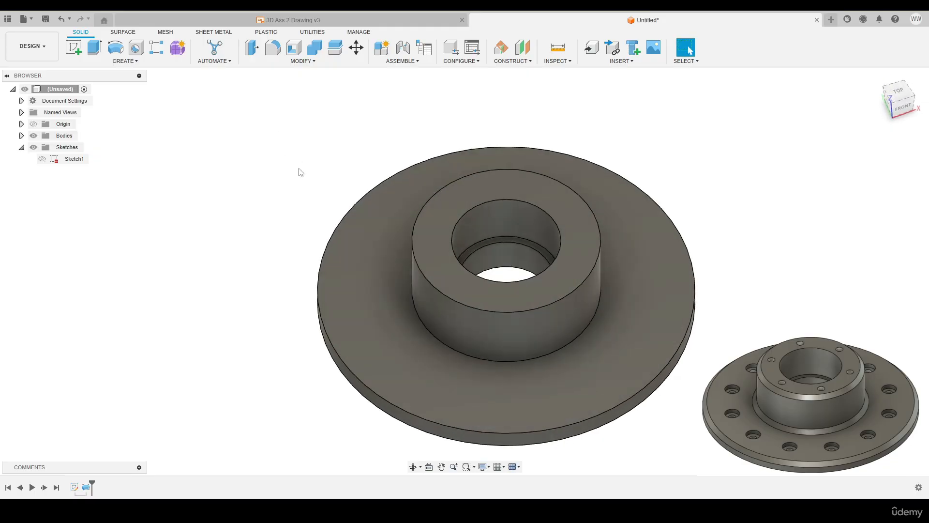
pyautogui.click(303, 61)
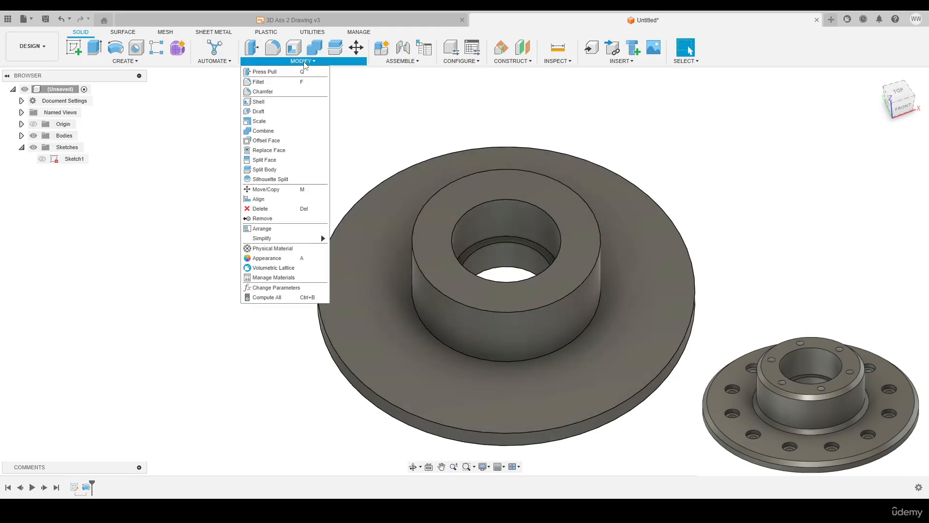
pyautogui.click(275, 93)
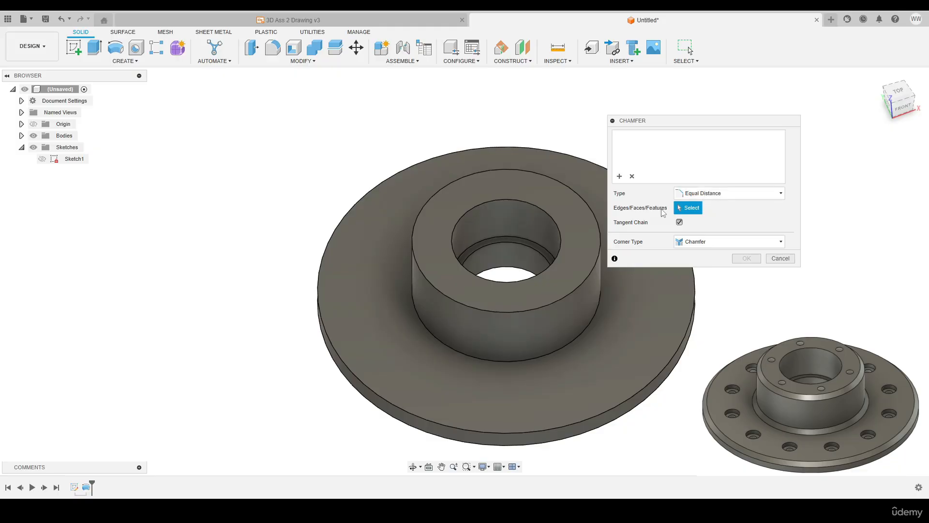
pyautogui.click(340, 358)
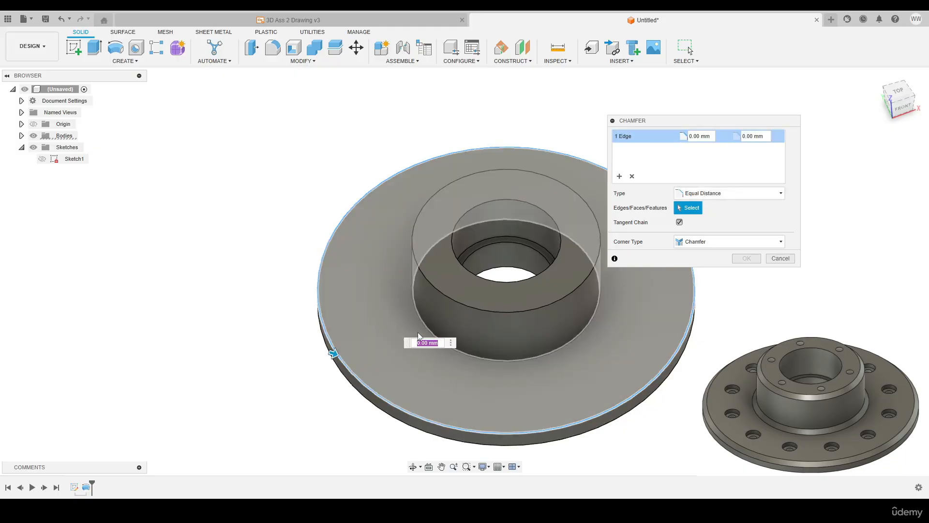
pyautogui.click(418, 331)
pyautogui.click(437, 293)
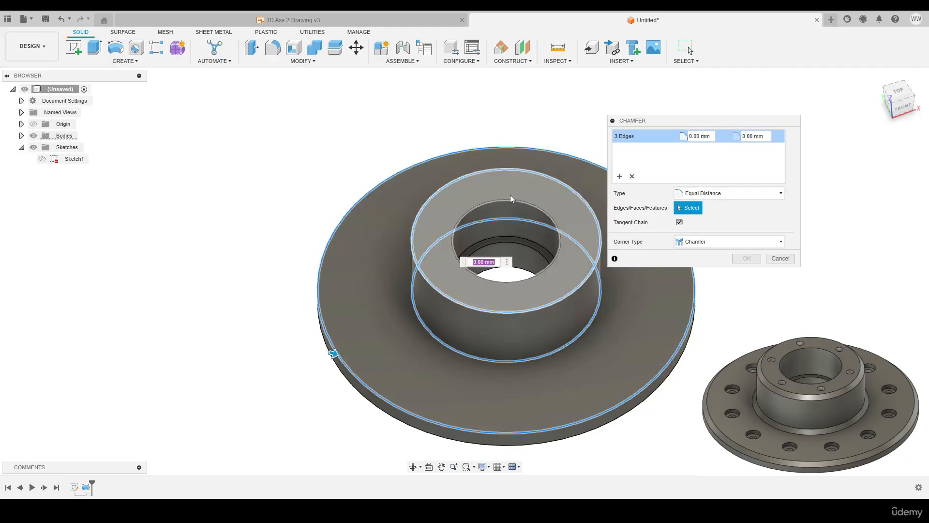
pyautogui.write('4')
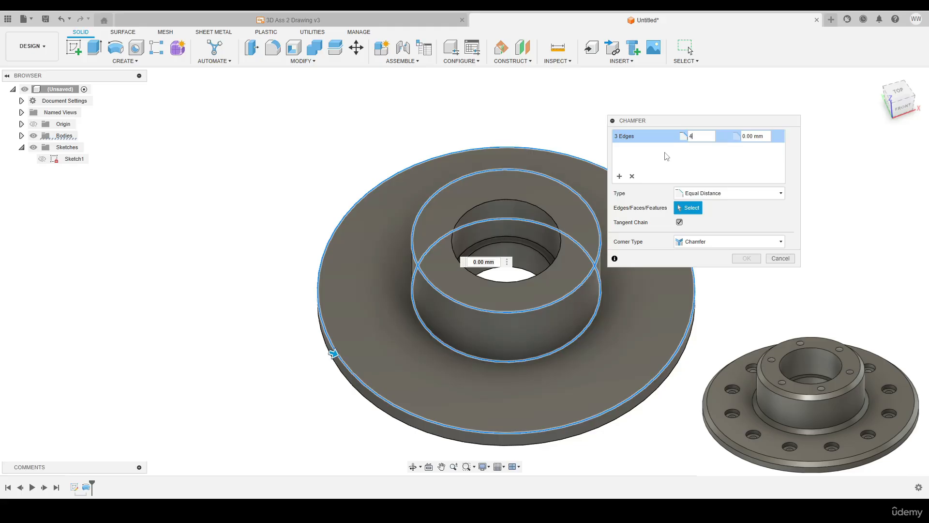
pyautogui.click(744, 258)
# Sketch a 150 mm diameter construction circle centred on the origin on the flange's upper face, and move its dimension to a diagonal position.
pyautogui.moveTo(744, 263)
pyautogui.keyDown('shift'); pyautogui.mouseDown(button='middle')
pyautogui.moveTo(719, 265)
pyautogui.moveTo(688, 230)
pyautogui.moveTo(727, 242)
pyautogui.moveTo(755, 276)
pyautogui.moveTo(763, 321)
pyautogui.moveTo(747, 265)
pyautogui.mouseUp(button='middle'); pyautogui.keyUp('shift')
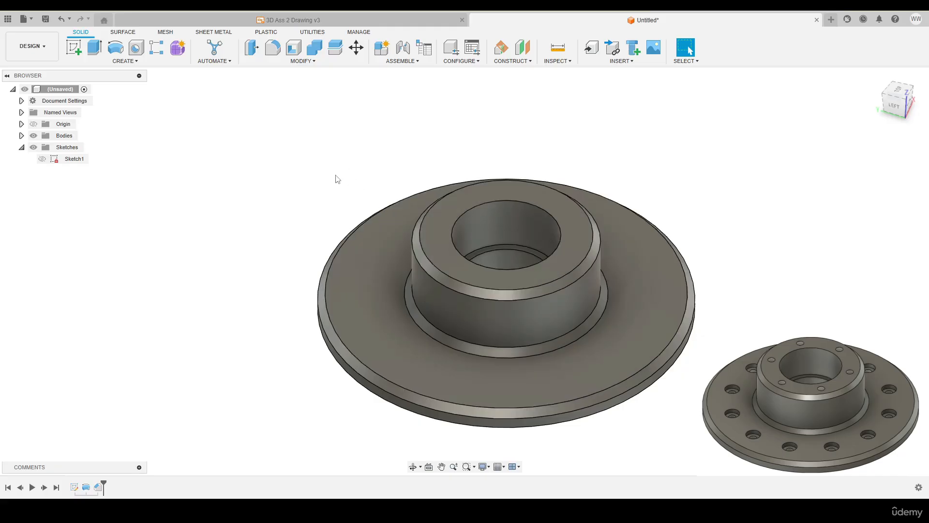
pyautogui.press('c')
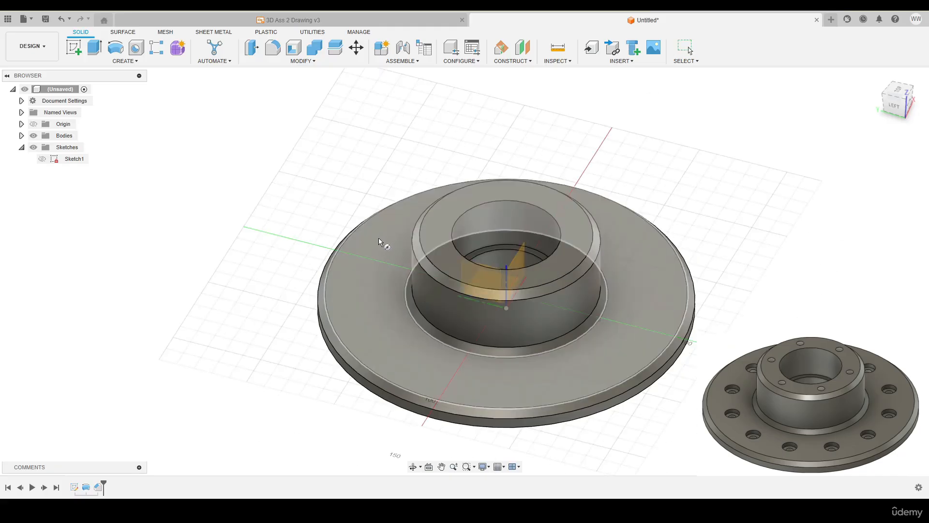
pyautogui.click(381, 237)
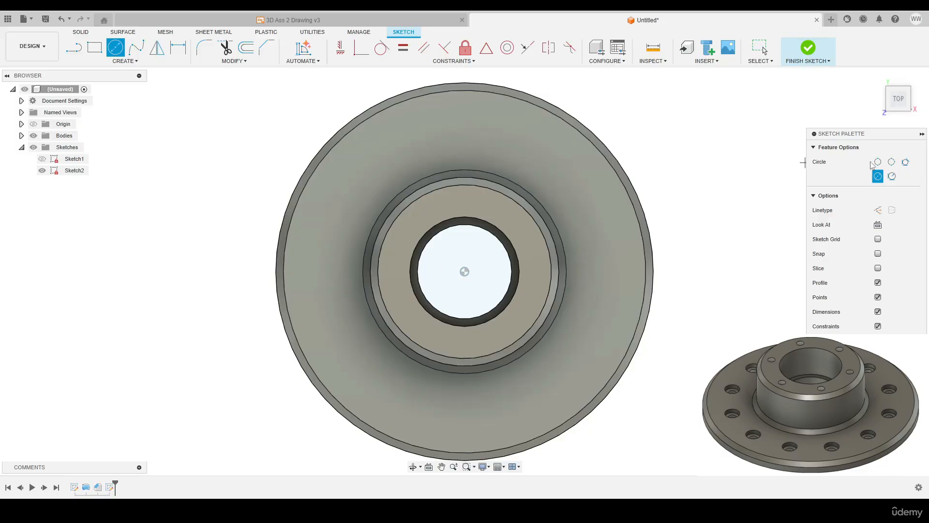
pyautogui.click(877, 210)
pyautogui.click(464, 272)
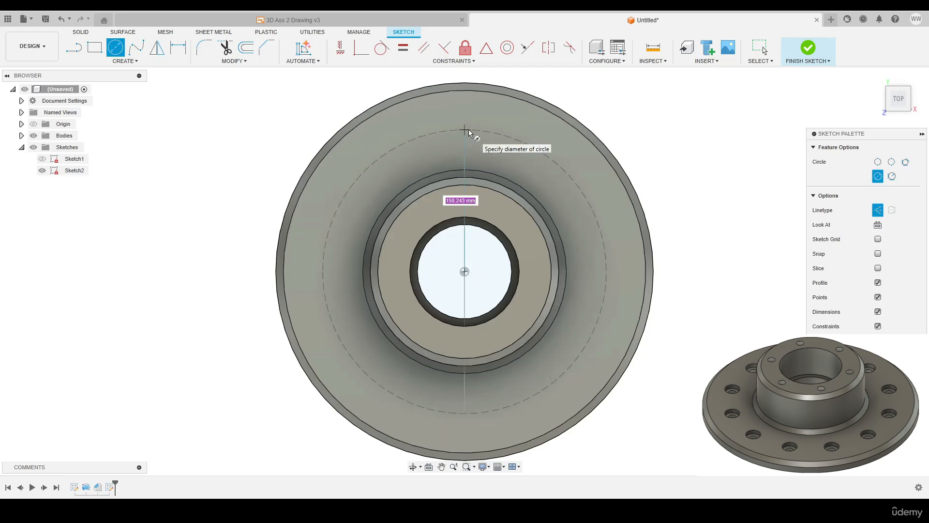
pyautogui.write('150')
pyautogui.press('Return')
pyautogui.press('Escape')
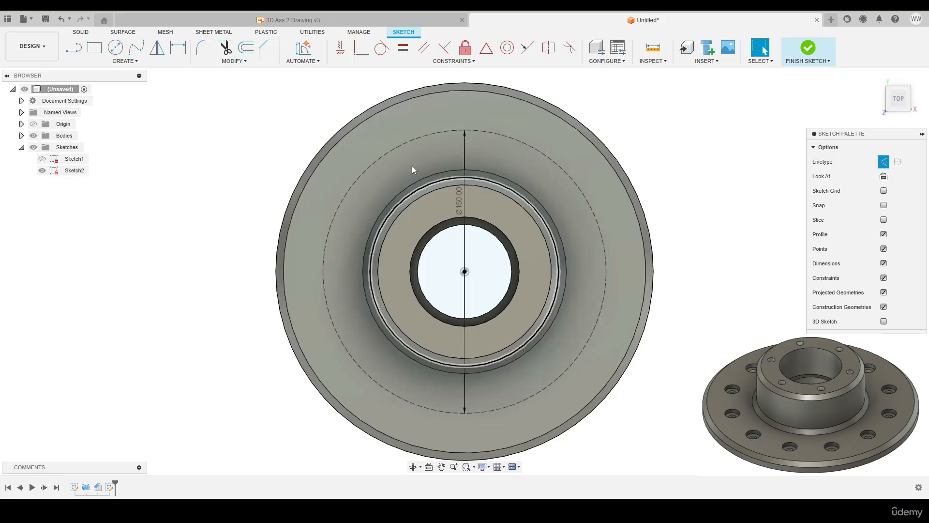
pyautogui.moveTo(464, 198); pyautogui.dragTo(531, 203)
# Place a sketch point on the construction circle and constrain it vertically in line with the circle's centre.
pyautogui.click(112, 63)
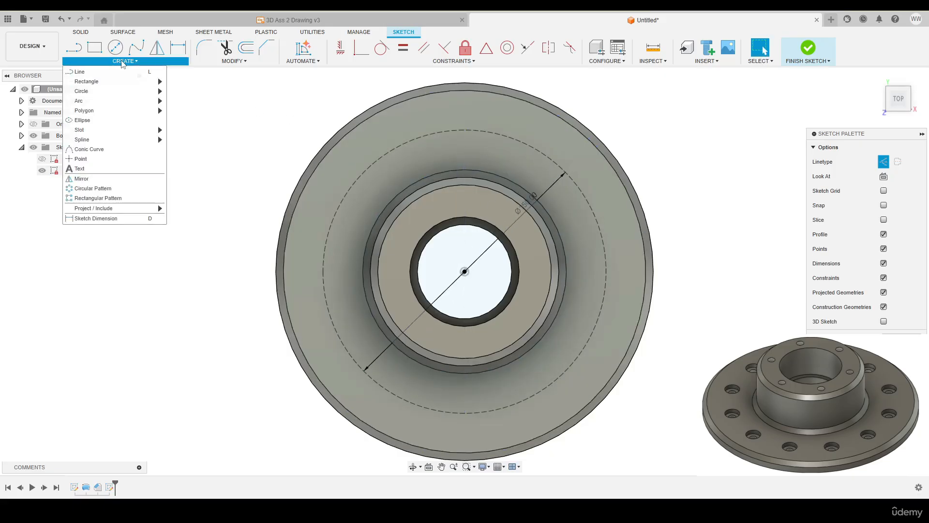
pyautogui.click(85, 160)
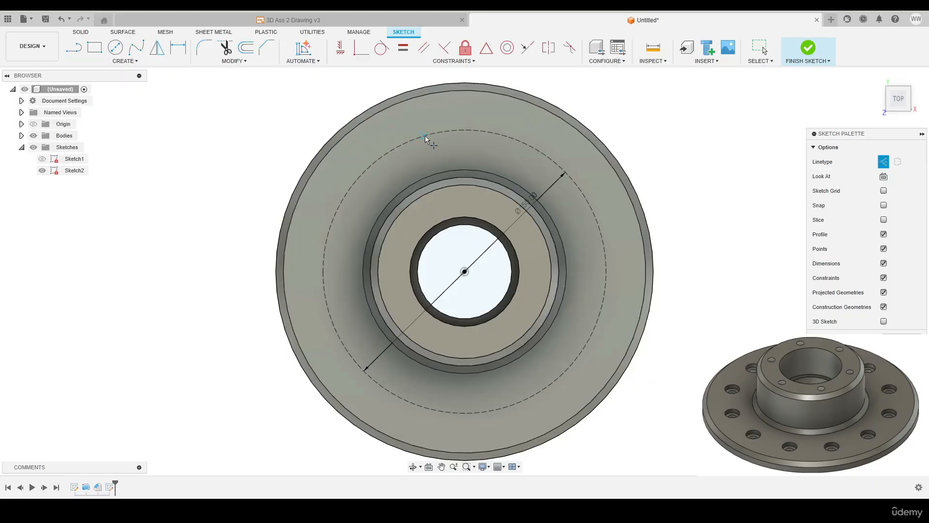
pyautogui.click(426, 135)
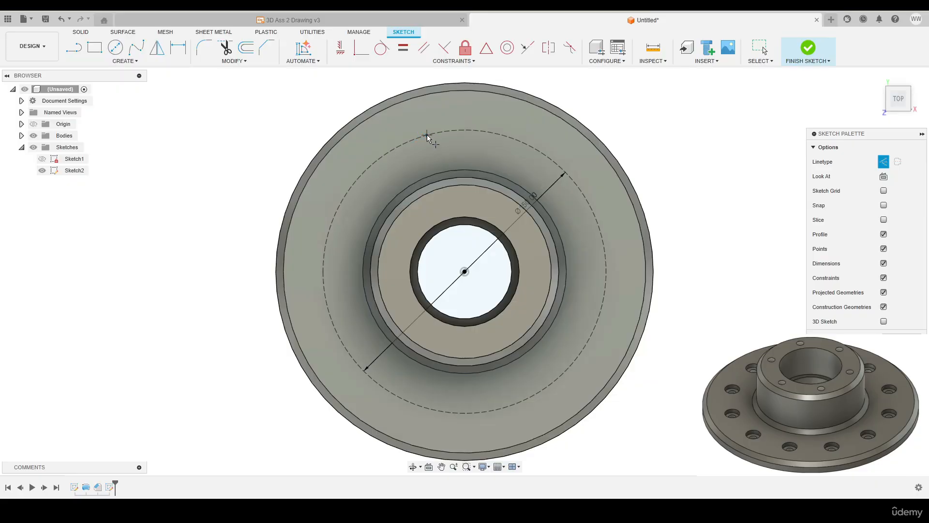
pyautogui.click(340, 47)
pyautogui.click(427, 136)
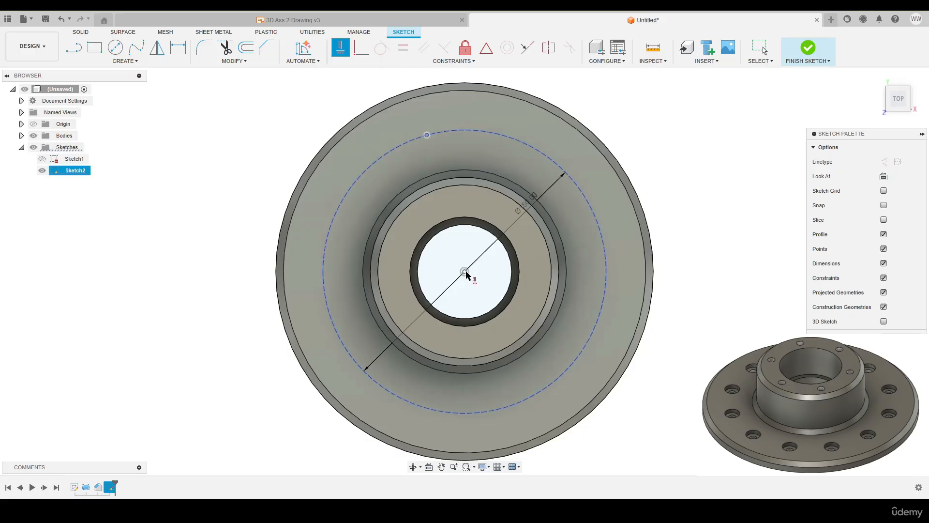
pyautogui.click(465, 272)
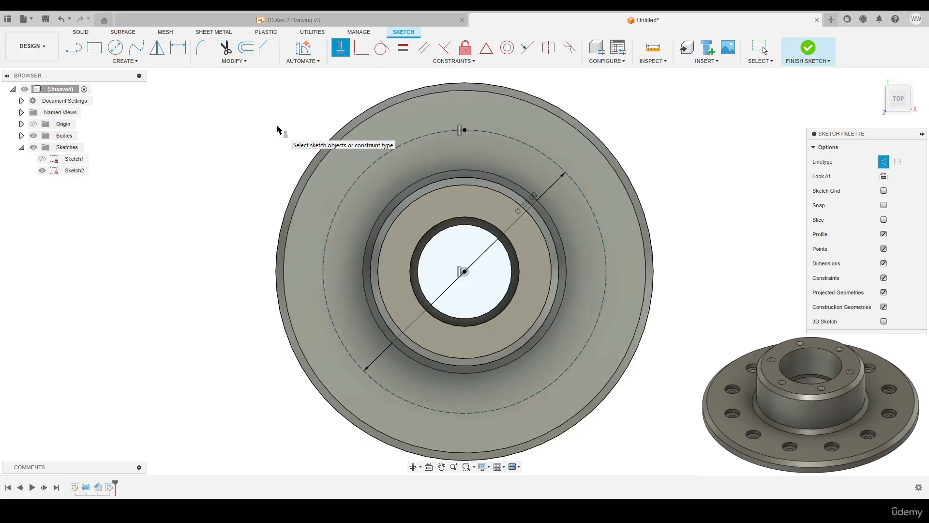
# Pattern the point around the circle's centre as a full circular pattern of 12, and finish the sketch.
pyautogui.click(136, 61)
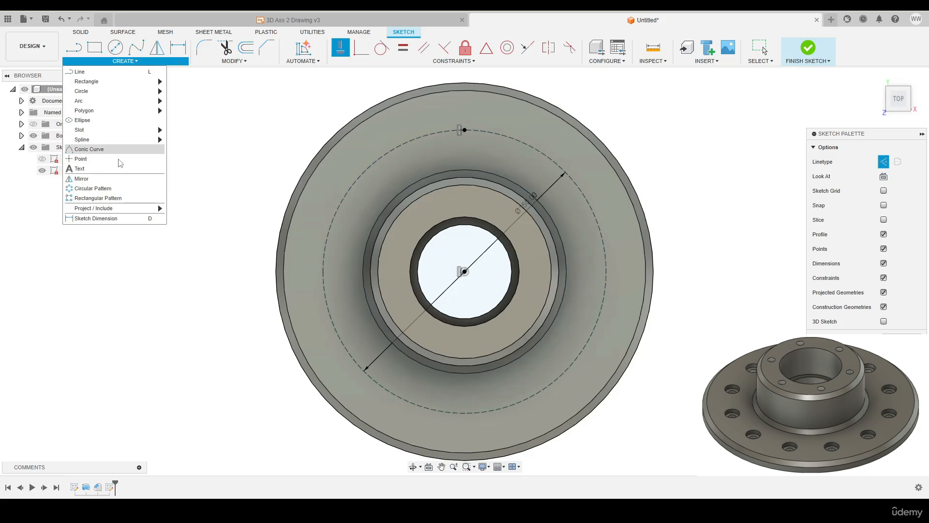
pyautogui.click(131, 189)
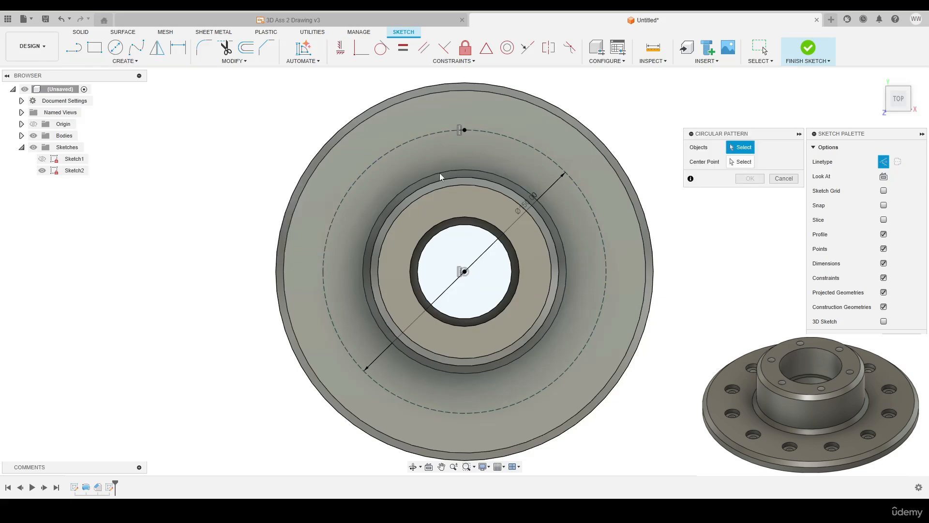
pyautogui.click(465, 130)
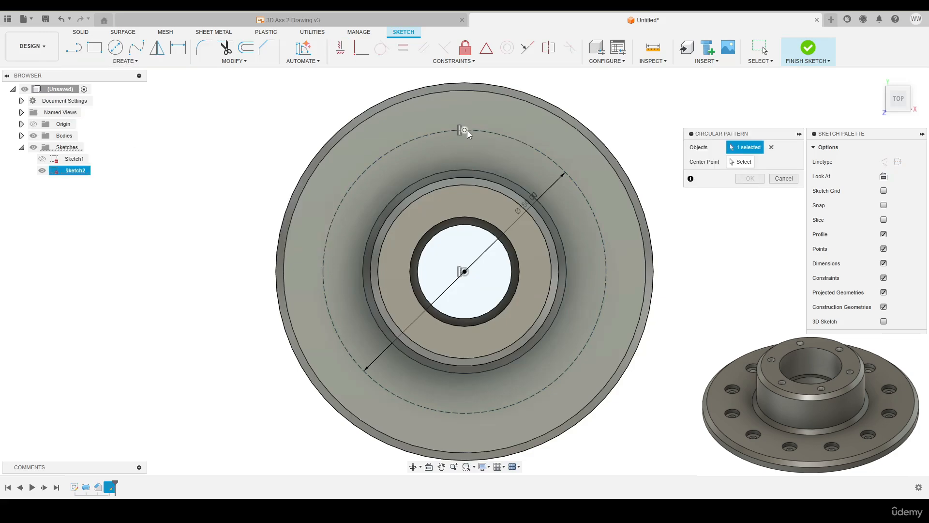
pyautogui.click(740, 161)
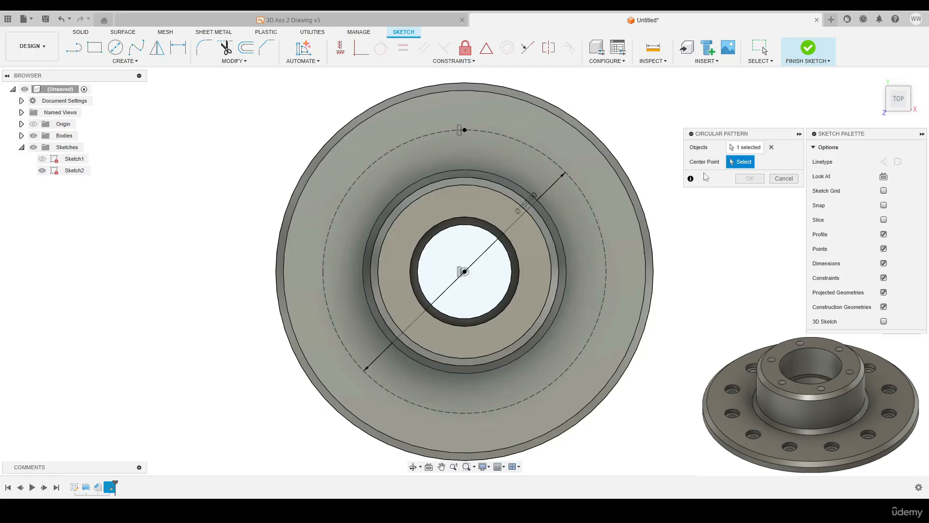
pyautogui.click(464, 272)
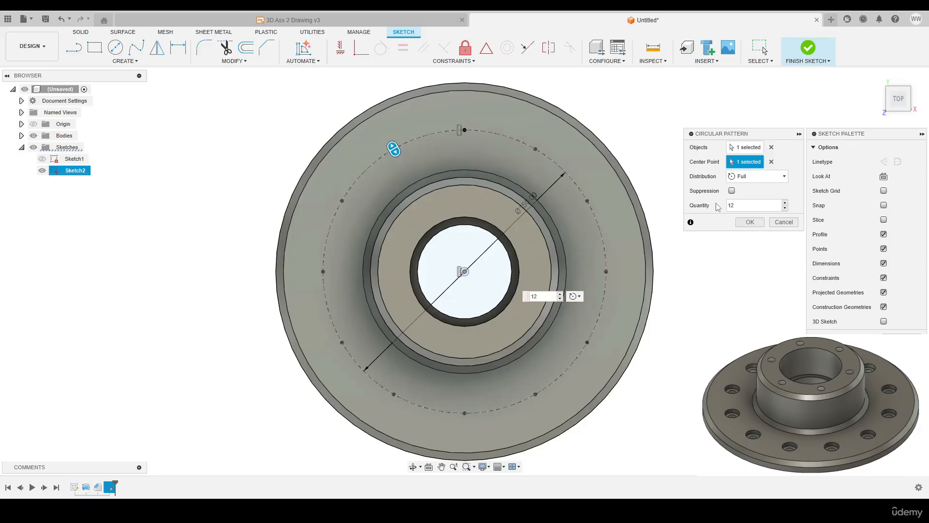
pyautogui.click(742, 222)
pyautogui.keyDown('shift'); pyautogui.moveTo(713, 242); pyautogui.dragTo(663, 184, button='middle'); pyautogui.keyUp('shift')
pyautogui.click(807, 47)
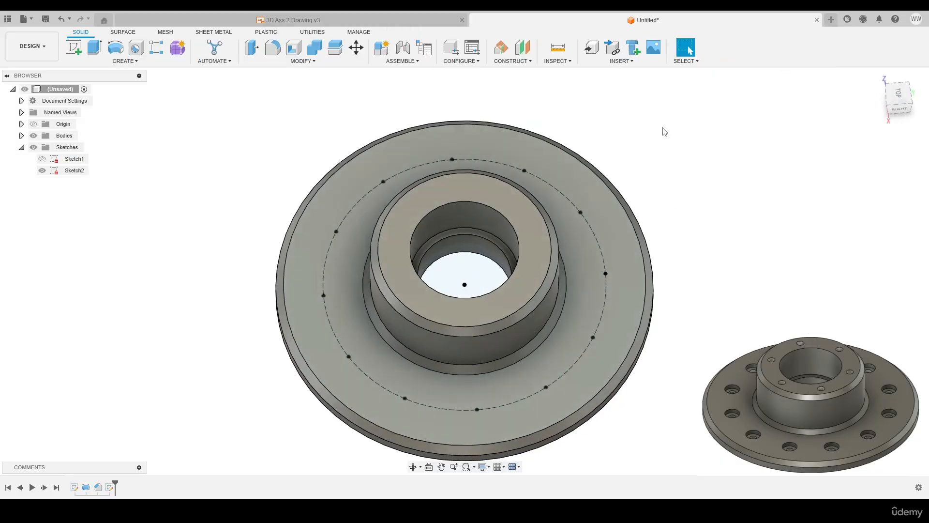
# Start a Hole feature placed from multiple sketch points and select all 12 points on the flange's construction circle.
pyautogui.click(135, 49)
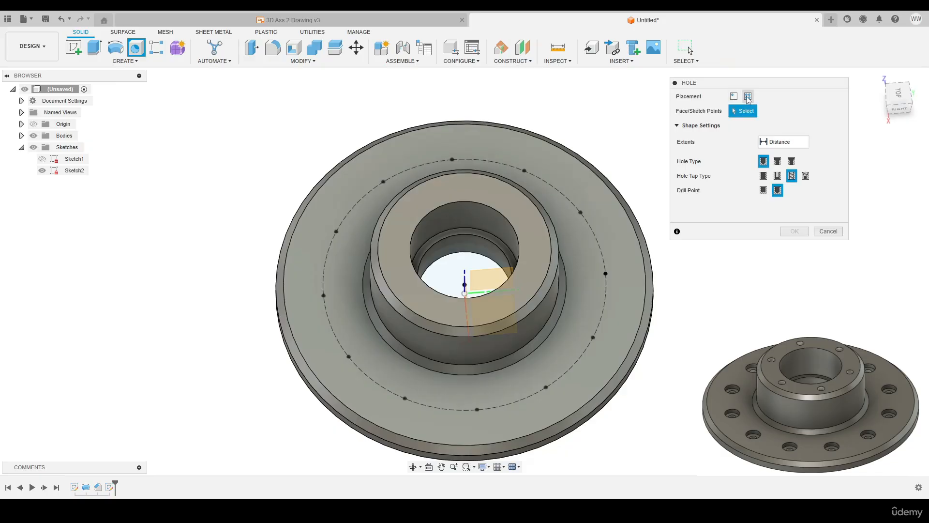
pyautogui.click(748, 97)
pyautogui.click(898, 94)
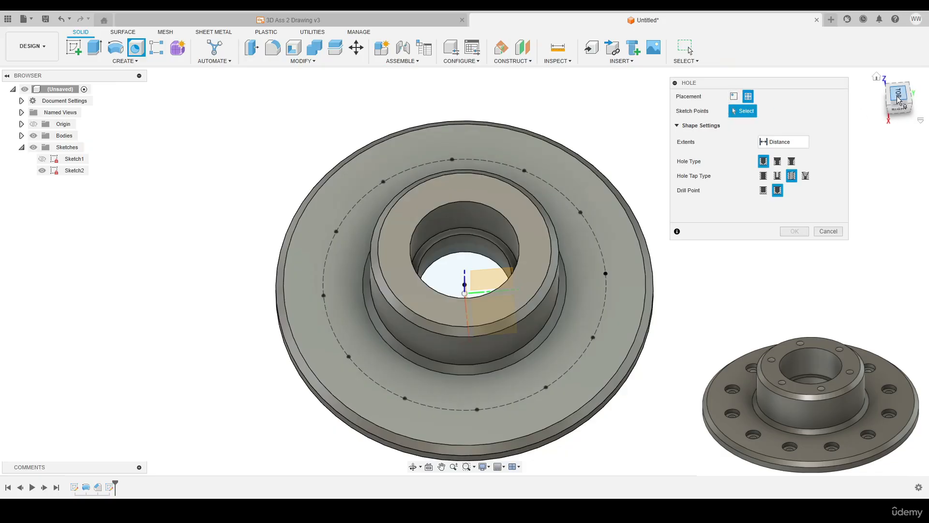
pyautogui.moveTo(276, 98)
pyautogui.mouseDown()
pyautogui.moveTo(520, 171)
pyautogui.moveTo(622, 249)
pyautogui.mouseUp()
pyautogui.moveTo(216, 314); pyautogui.dragTo(648, 444)
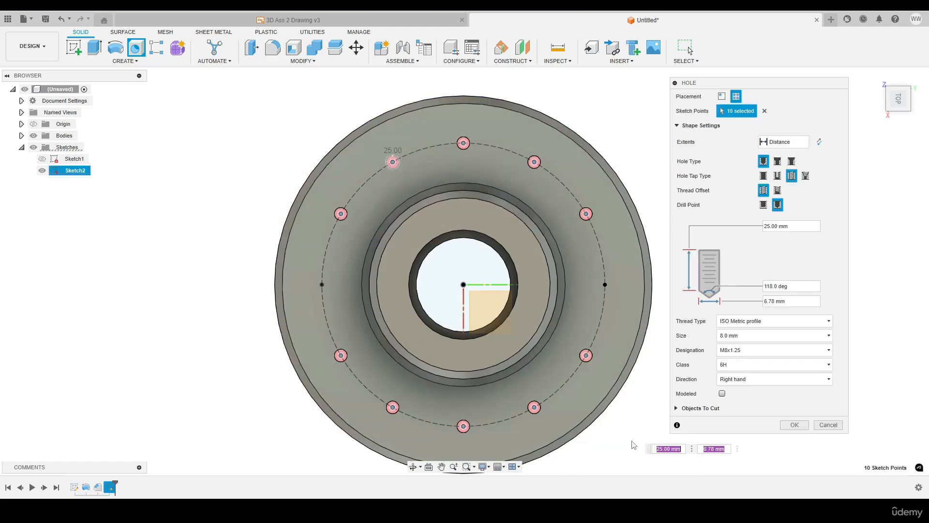
pyautogui.click(321, 284)
pyautogui.click(604, 284)
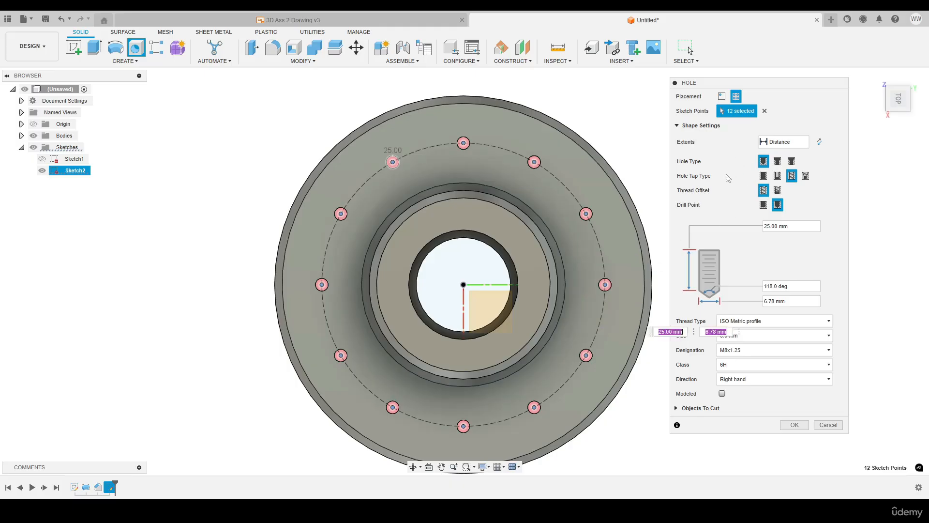
# Make the flange holes counterbored with a flat drill point and a total depth of 10 mm.
pyautogui.click(778, 161)
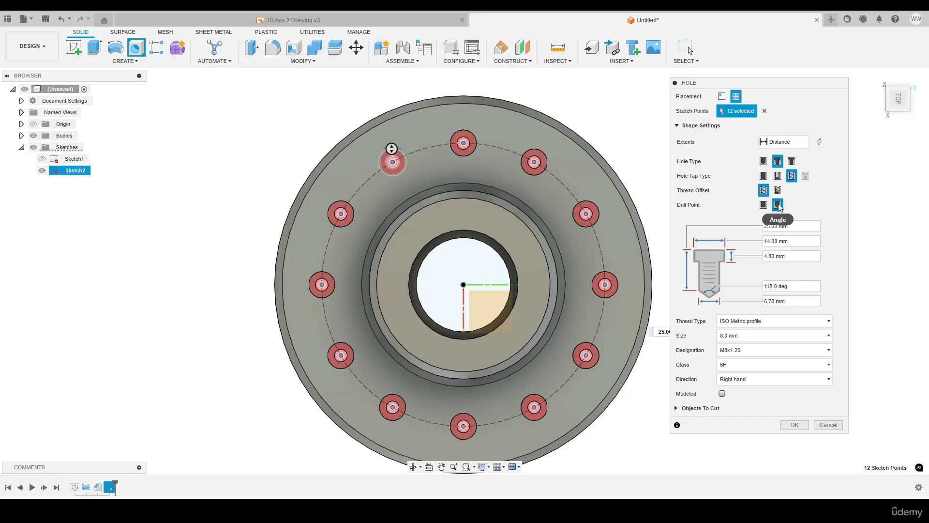
pyautogui.click(763, 205)
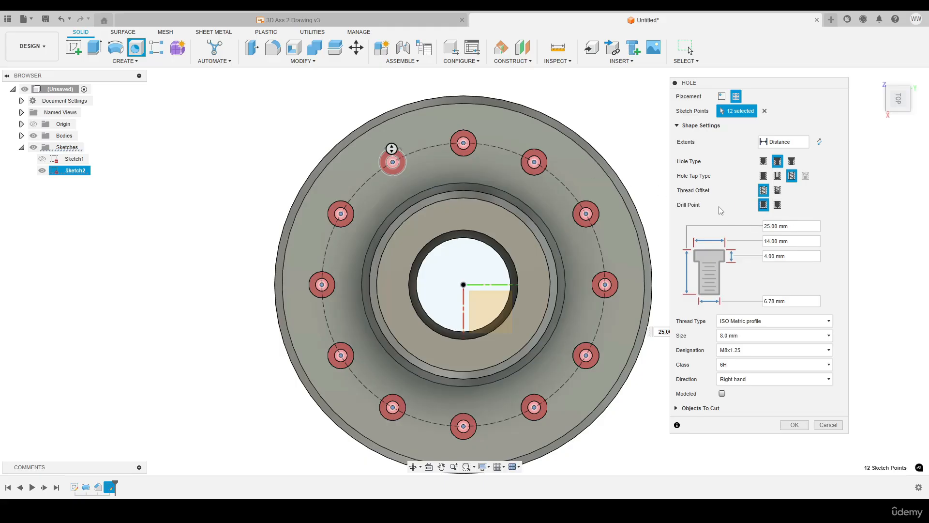
pyautogui.moveTo(788, 226); pyautogui.dragTo(740, 227)
pyautogui.write('10')
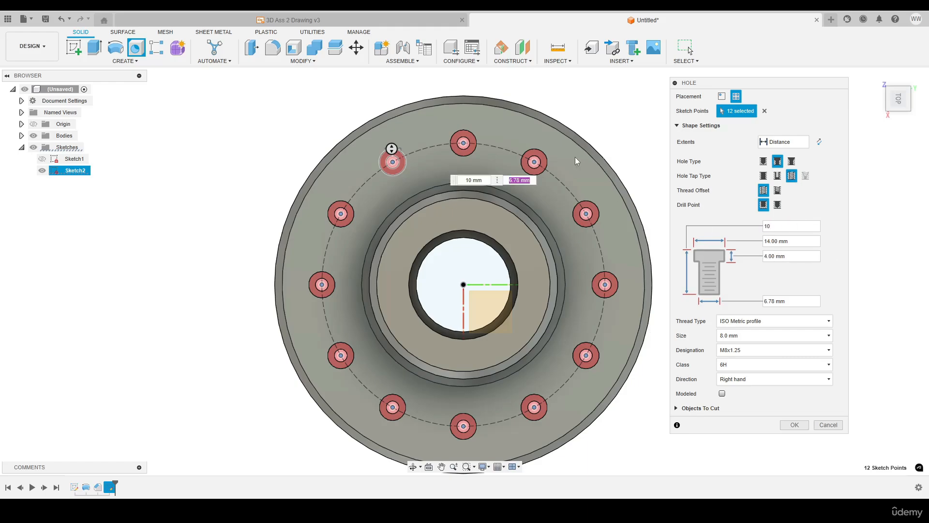
pyautogui.keyDown('shift'); pyautogui.moveTo(490, 260); pyautogui.dragTo(455, 194, button='middle'); pyautogui.keyUp('shift')
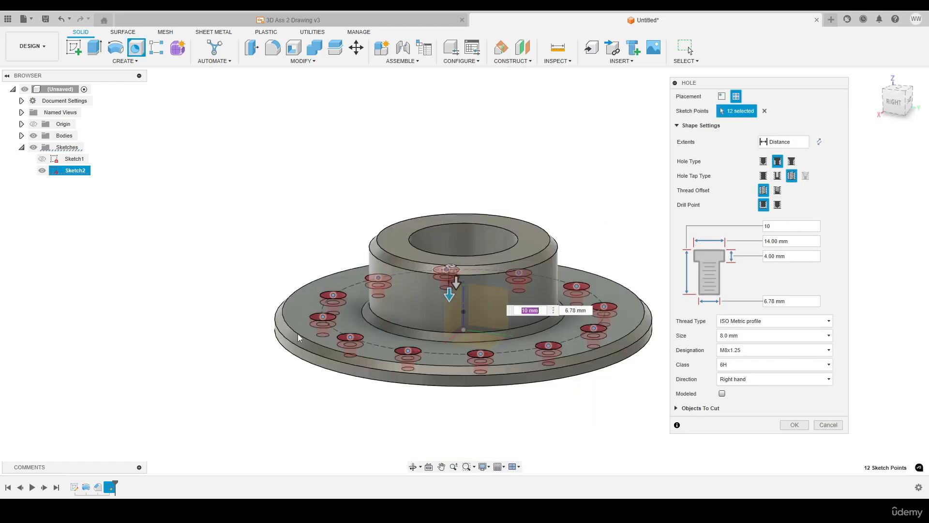
pyautogui.keyDown('shift'); pyautogui.moveTo(381, 257); pyautogui.dragTo(429, 141, button='middle'); pyautogui.keyUp('shift')
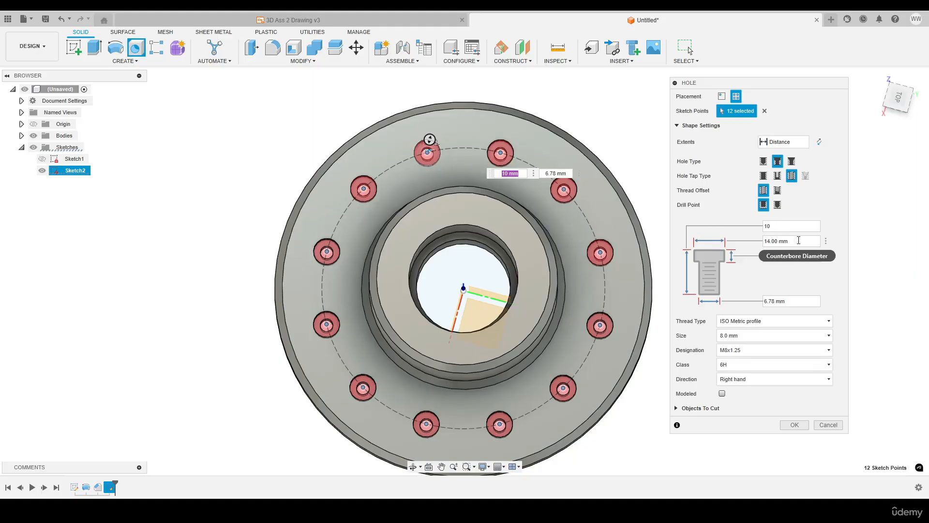
# Set the counterbore to 14 mm diameter and 4 mm depth with an 8.0 mm thread size, and create the flange holes.
pyautogui.press('Tab')
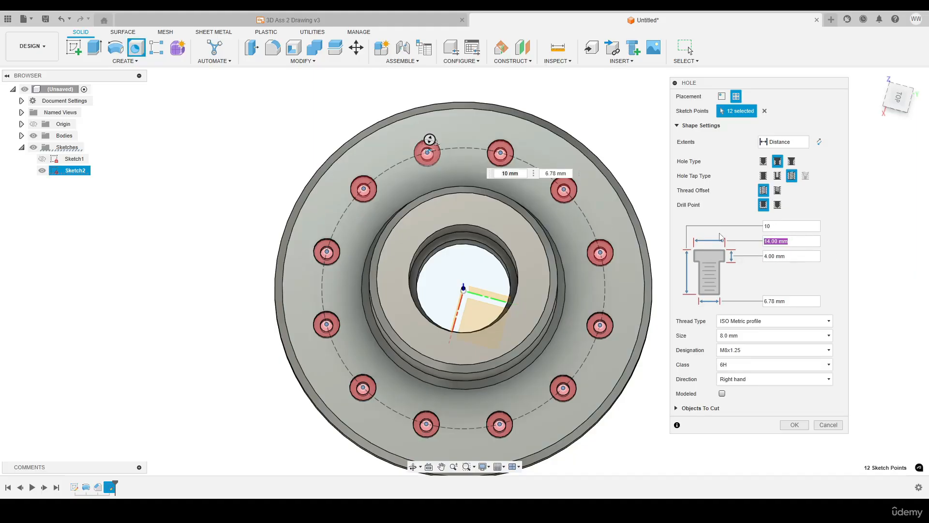
pyautogui.write('14')
pyautogui.click(781, 255)
pyautogui.write('4')
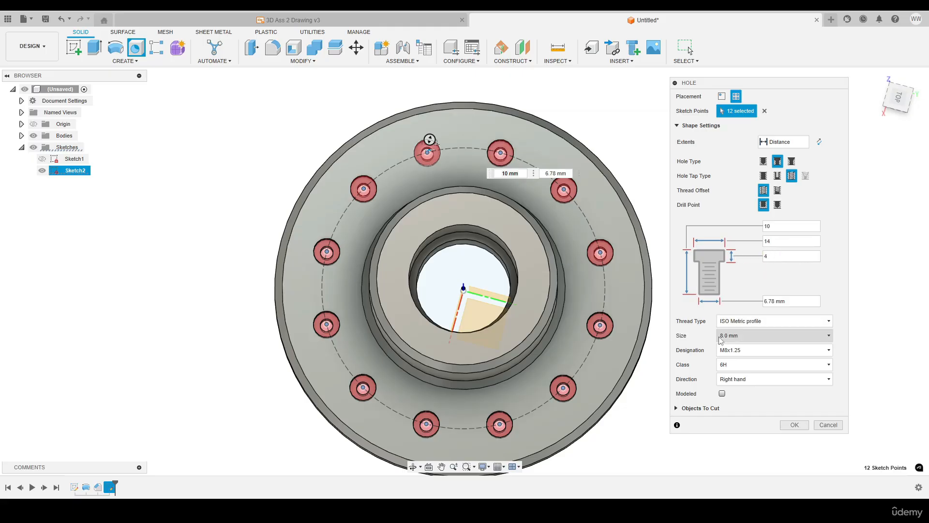
pyautogui.click(744, 338)
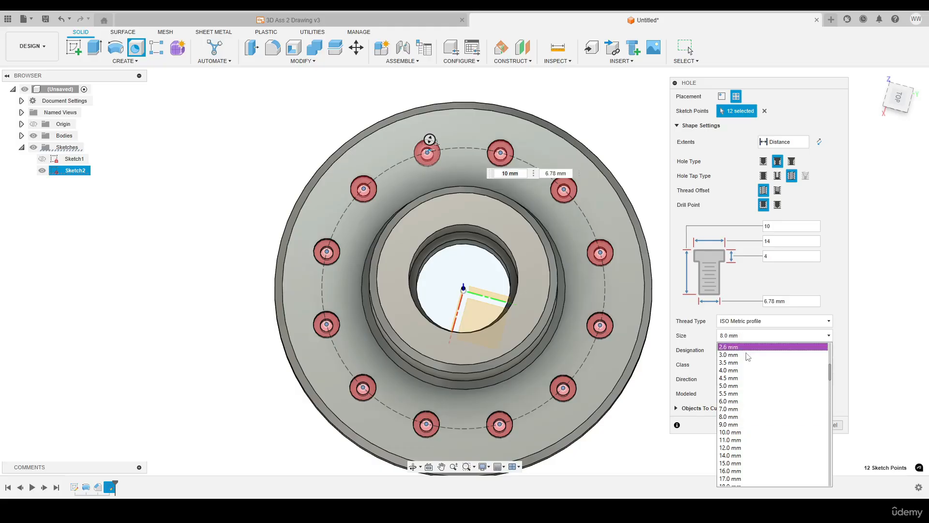
pyautogui.click(727, 417)
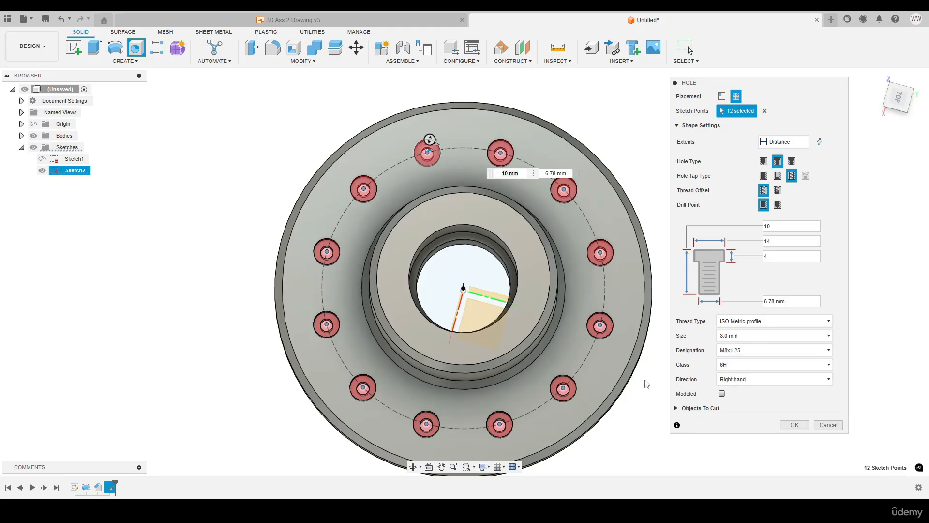
pyautogui.keyDown('shift'); pyautogui.moveTo(634, 360); pyautogui.dragTo(597, 276, button='middle'); pyautogui.keyUp('shift')
pyautogui.scroll(5, 293, 295)
pyautogui.moveTo(292, 295)
pyautogui.keyDown('shift'); pyautogui.mouseDown(button='middle')
pyautogui.moveTo(295, 270)
pyautogui.moveTo(323, 223)
pyautogui.moveTo(305, 290)
pyautogui.mouseUp(button='middle'); pyautogui.keyUp('shift')
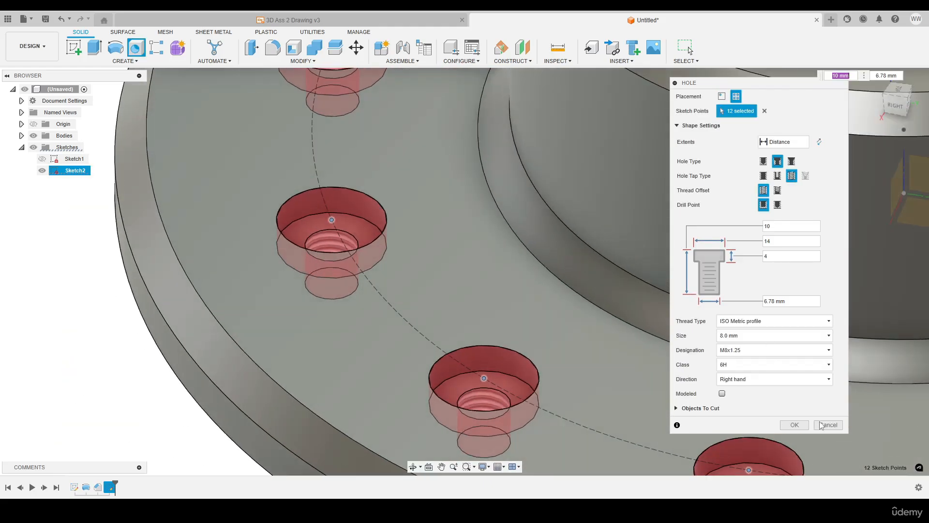
pyautogui.click(797, 425)
pyautogui.scroll(-8, 342, 218)
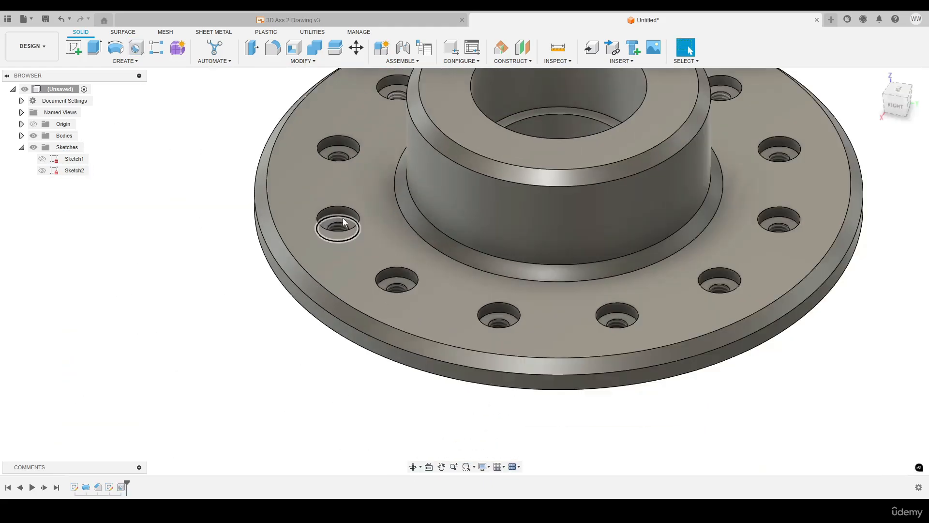
pyautogui.keyDown('shift'); pyautogui.moveTo(391, 139); pyautogui.dragTo(479, 249, button='middle'); pyautogui.keyUp('shift')
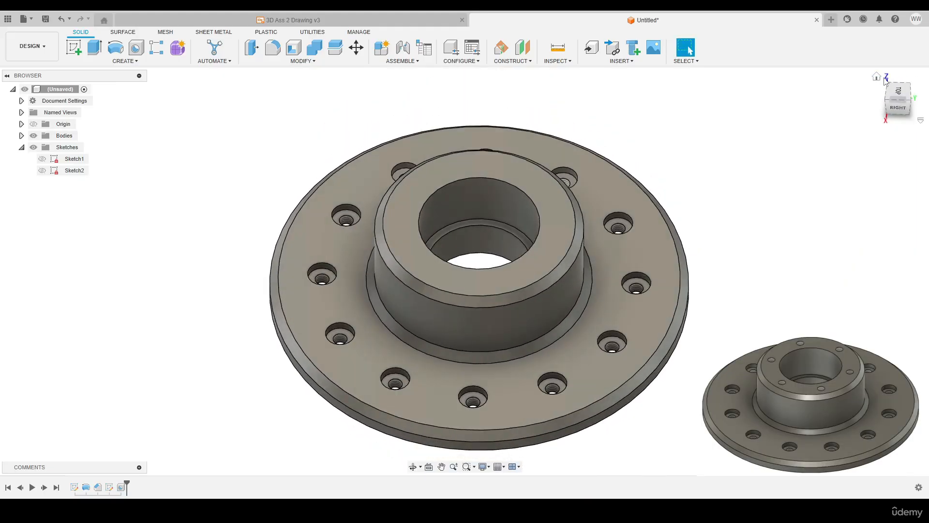
# Sketch a 75 mm diameter circle centred on the origin on the hub's top face.
pyautogui.click(877, 77)
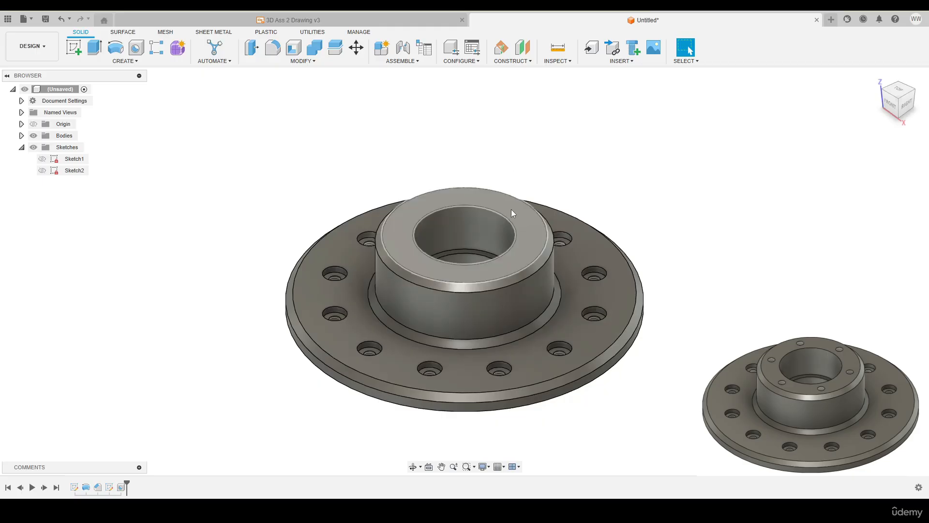
pyautogui.press('c')
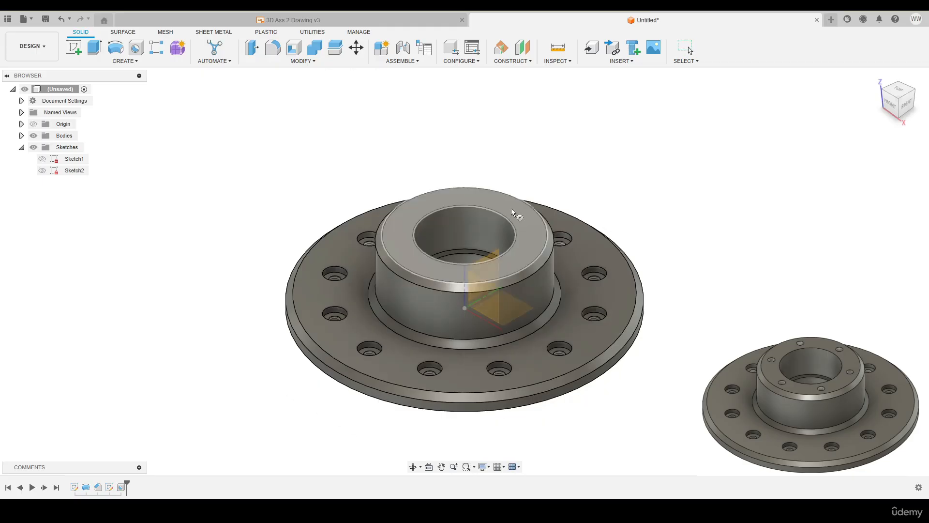
pyautogui.click(507, 206)
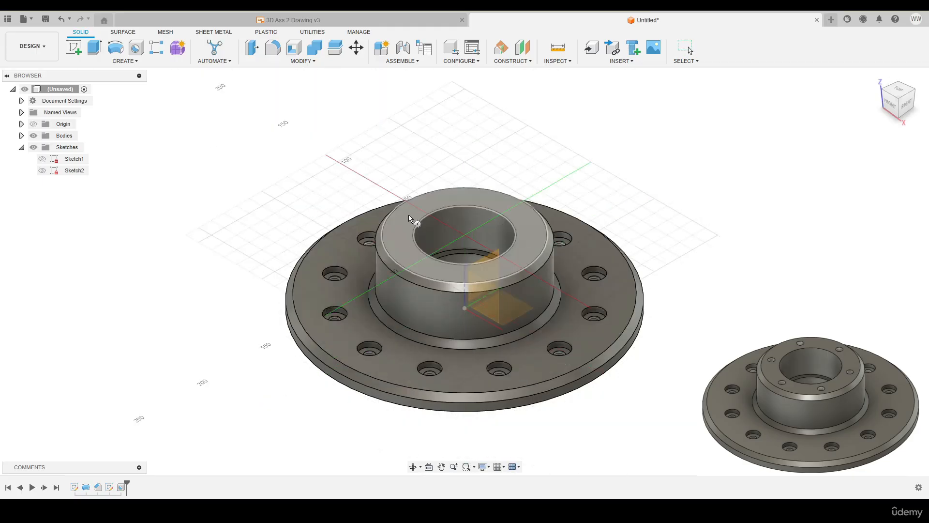
pyautogui.click(403, 225)
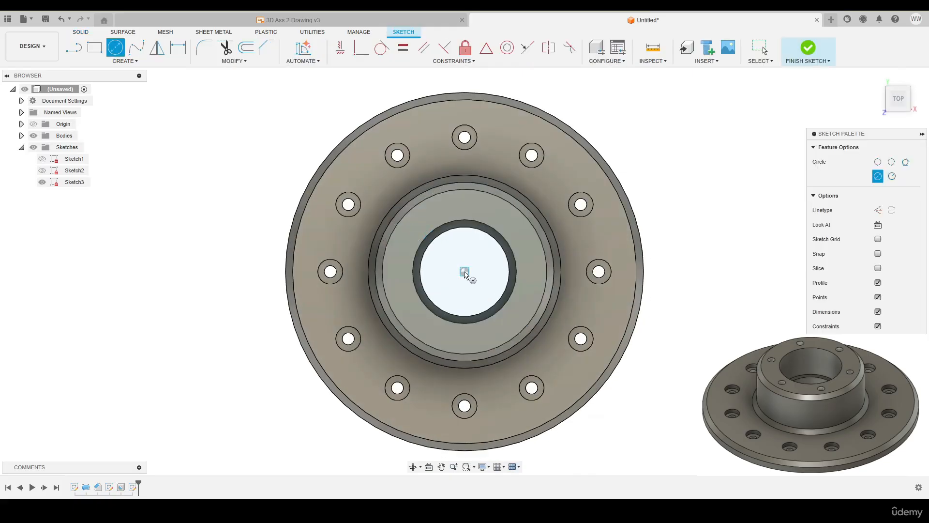
pyautogui.click(464, 272)
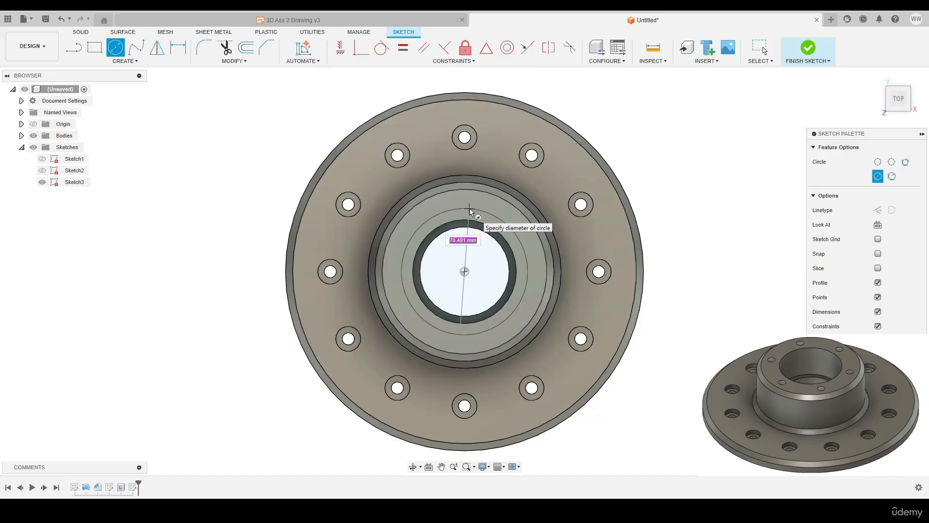
pyautogui.write('75')
pyautogui.press('Tab')
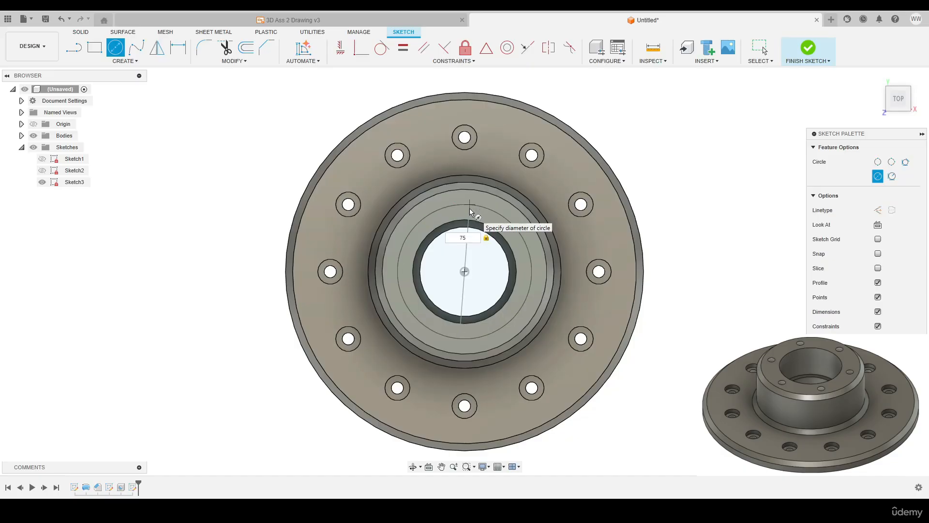
pyautogui.press('Return')
pyautogui.press('Escape')
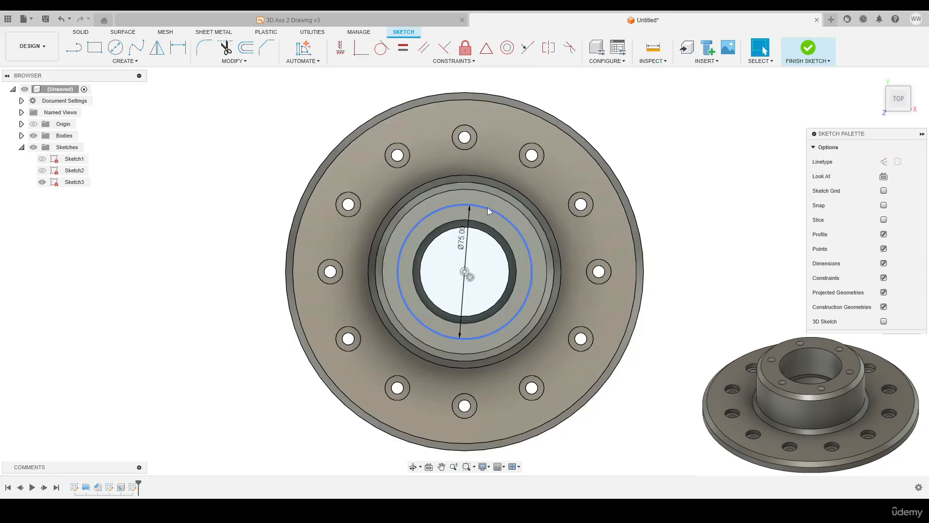
# Convert the 75 mm circle to construction geometry and move its dimension to a diagonal position.
pyautogui.click(486, 208)
pyautogui.click(883, 196)
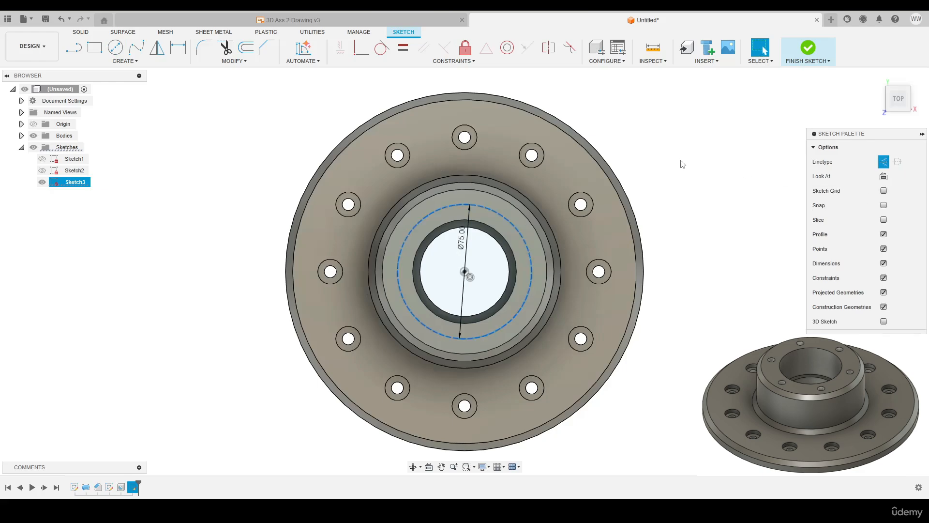
pyautogui.moveTo(461, 244); pyautogui.dragTo(496, 258)
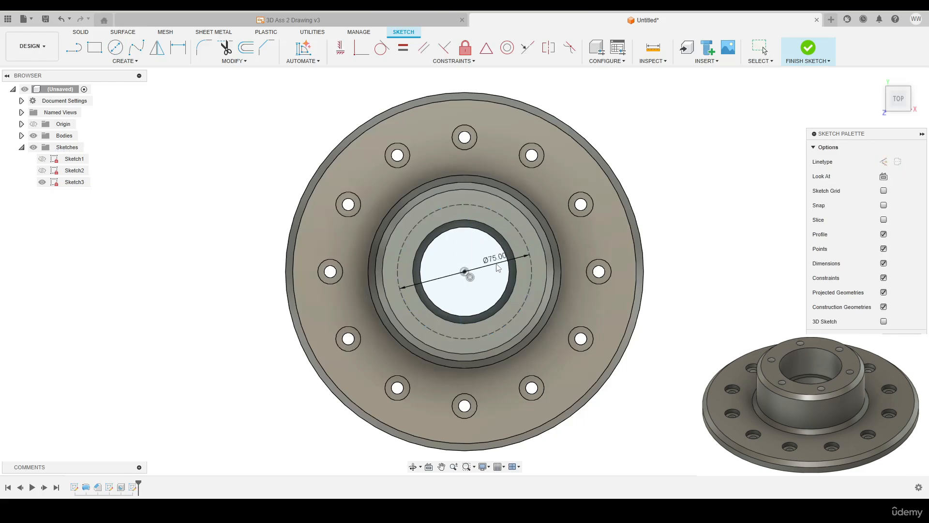
# Place a sketch point on the 75 mm construction circle and constrain it vertically in line with the circle's centre.
pyautogui.click(136, 61)
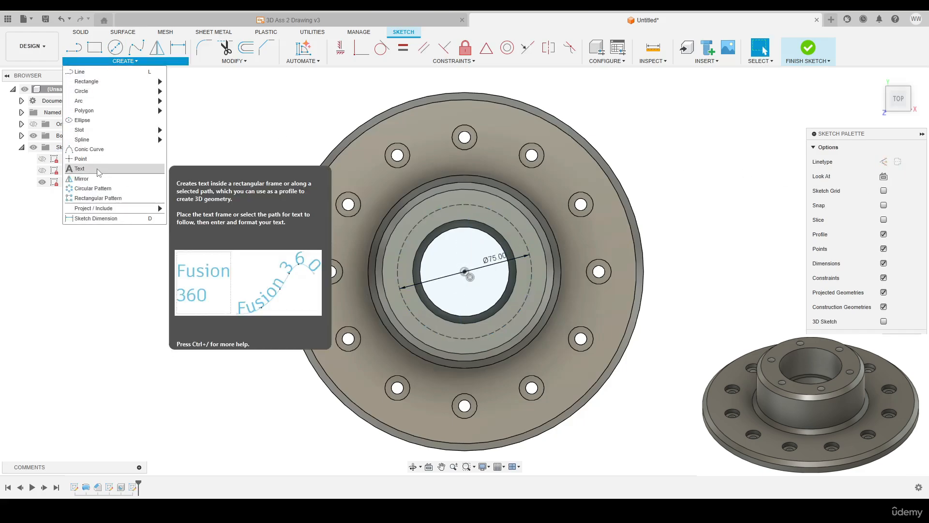
pyautogui.click(138, 161)
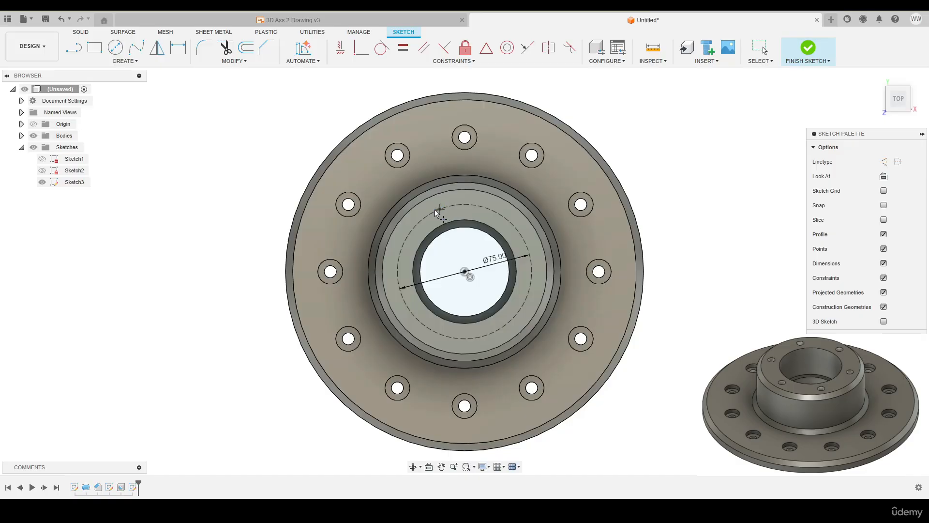
pyautogui.click(439, 209)
pyautogui.click(340, 46)
pyautogui.click(439, 209)
pyautogui.click(464, 271)
pyautogui.press('Escape')
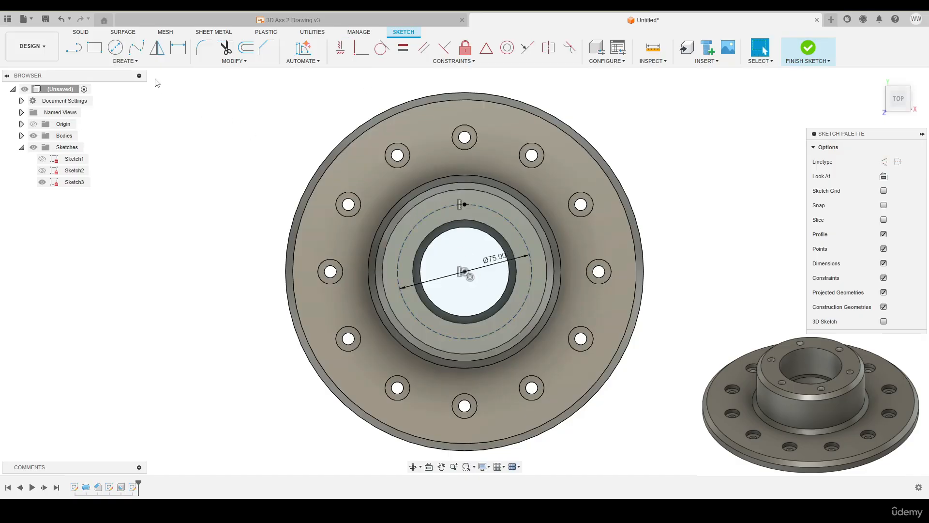
# Pattern the point around the circle's centre as a full circular pattern of 6, and finish the sketch.
pyautogui.click(127, 61)
pyautogui.click(108, 187)
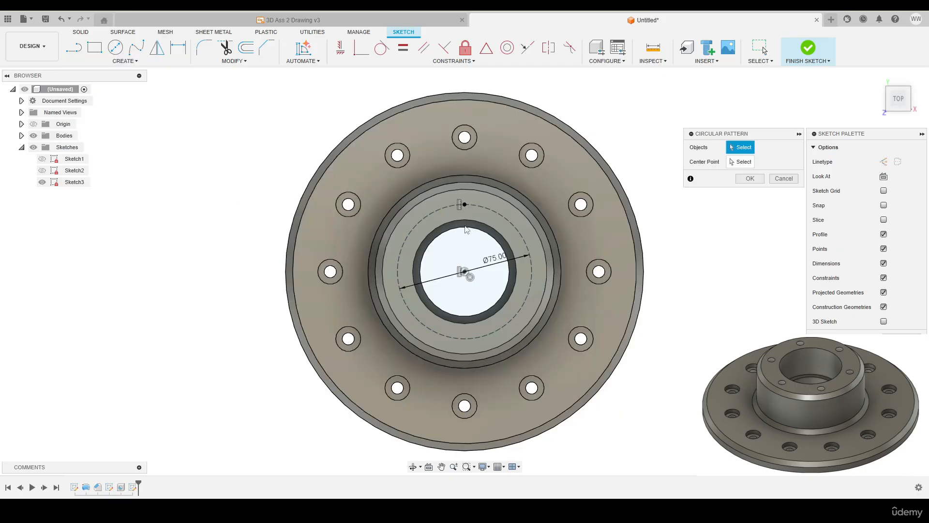
pyautogui.click(464, 204)
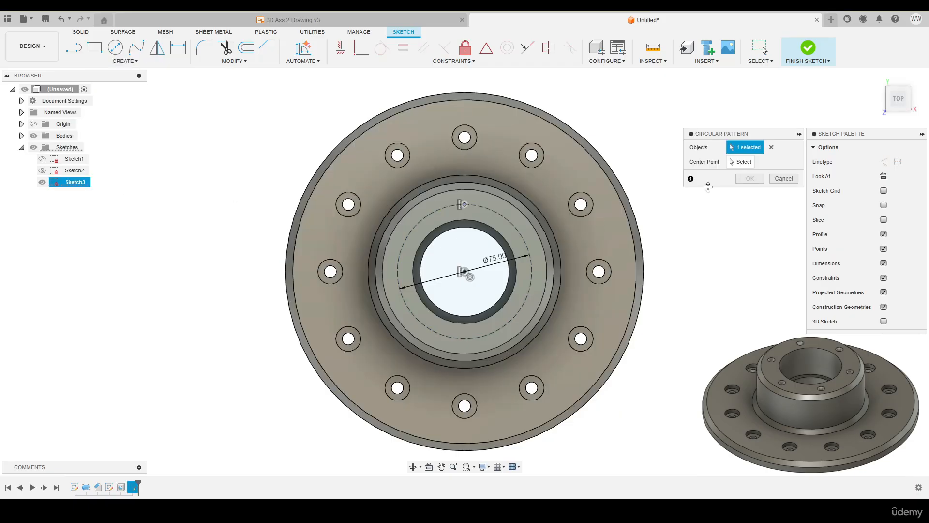
pyautogui.click(465, 272)
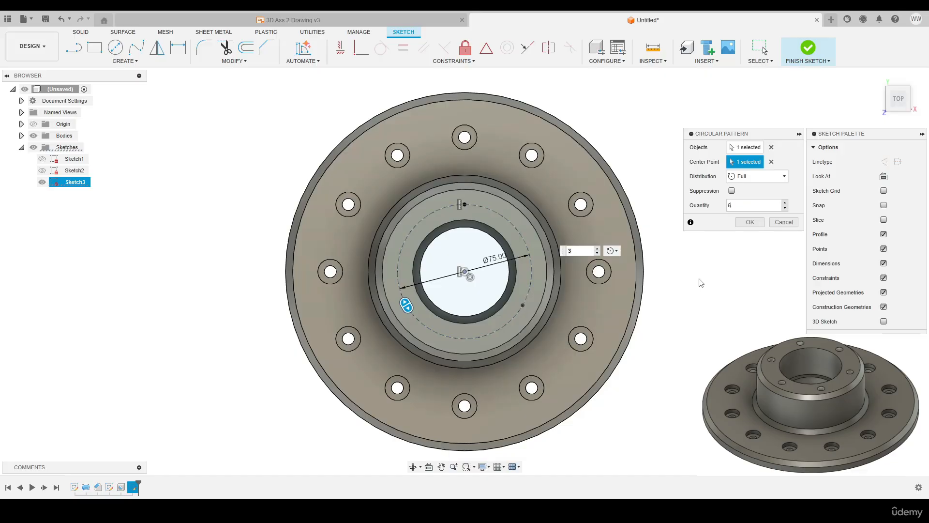
pyautogui.click(750, 222)
pyautogui.keyDown('shift'); pyautogui.moveTo(745, 228); pyautogui.dragTo(709, 249, button='middle'); pyautogui.keyUp('shift')
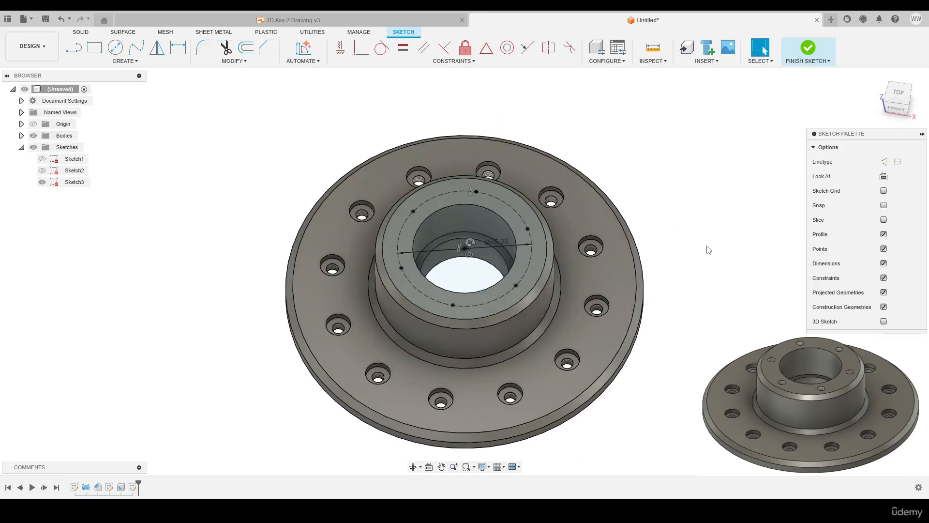
pyautogui.click(804, 51)
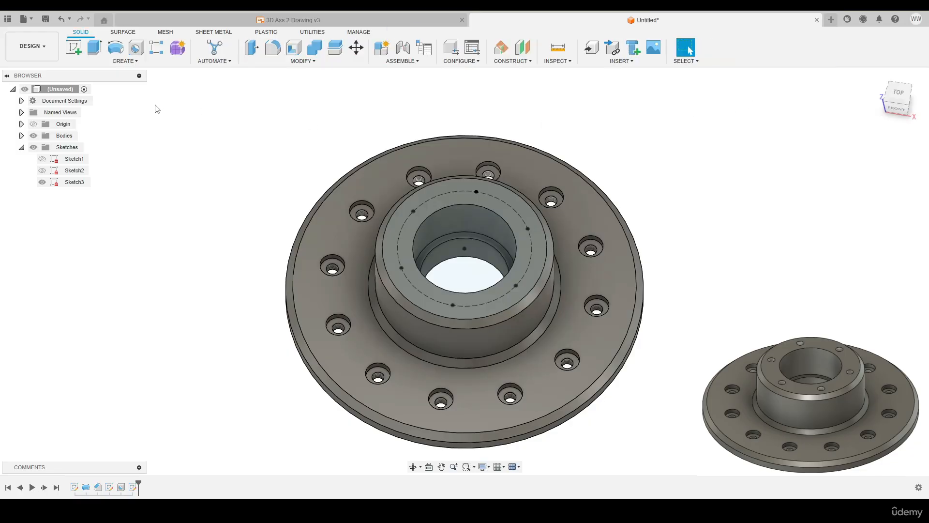
# Start a multiple-hole feature from the sketch and select the six points on the hub's top face.
pyautogui.click(136, 48)
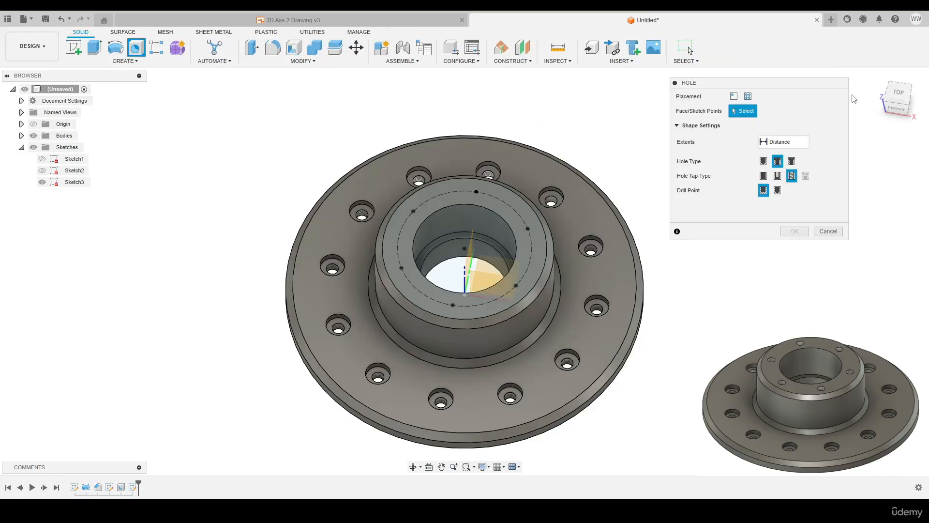
pyautogui.click(898, 93)
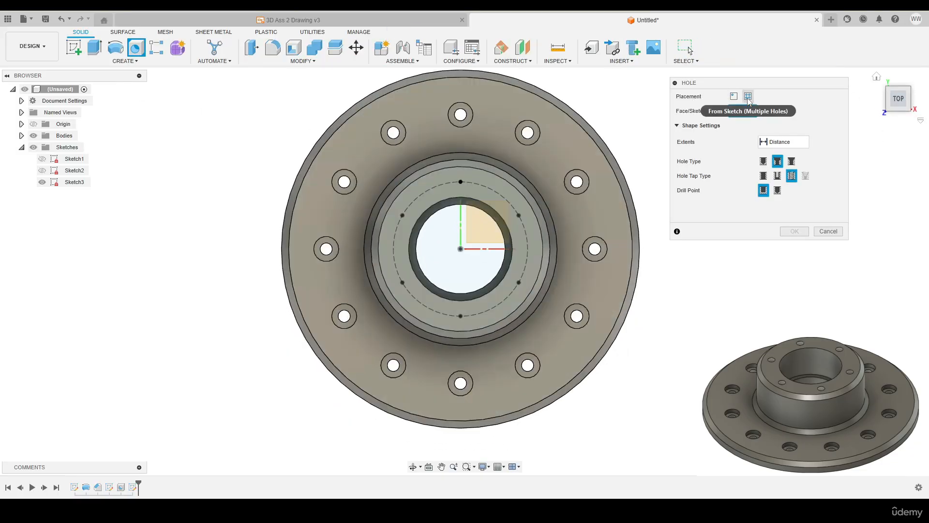
pyautogui.click(748, 96)
pyautogui.moveTo(356, 159); pyautogui.dragTo(559, 225)
pyautogui.moveTo(377, 269); pyautogui.dragTo(540, 334)
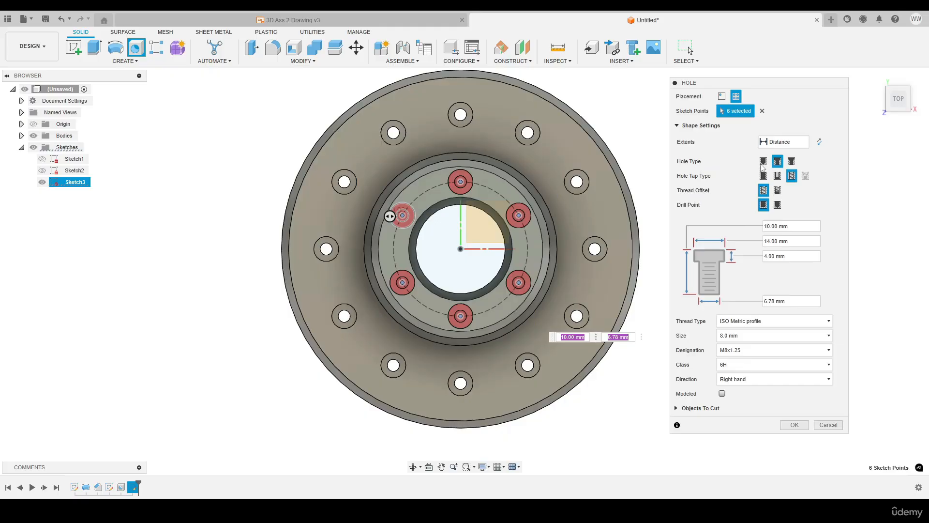
# Create the six holes as simple tapped holes with an angled drill point, 25 mm deep, size 8.0 mm.
pyautogui.click(763, 162)
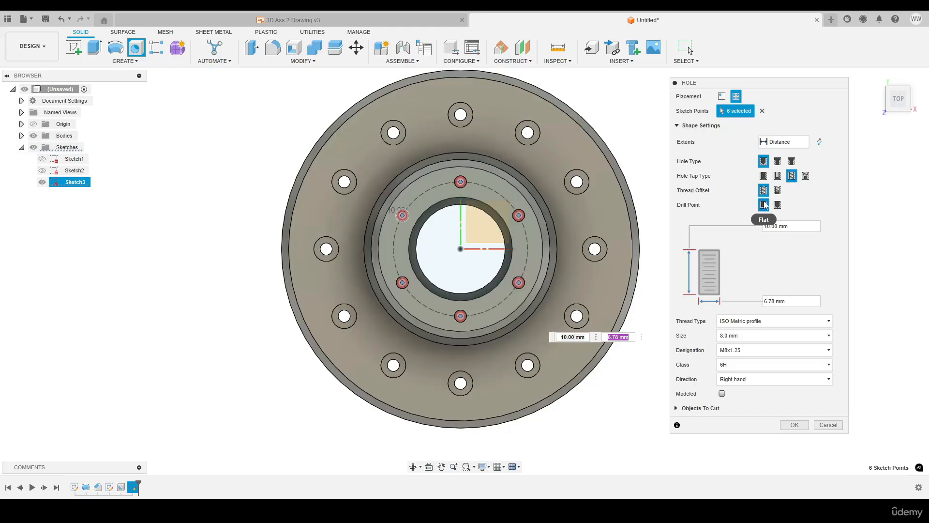
pyautogui.click(777, 204)
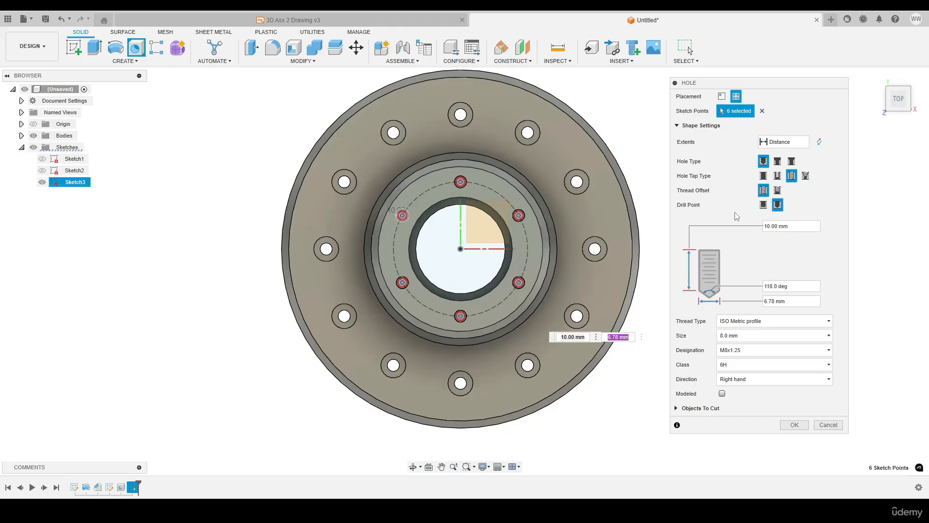
pyautogui.moveTo(809, 227); pyautogui.dragTo(745, 238)
pyautogui.write('25')
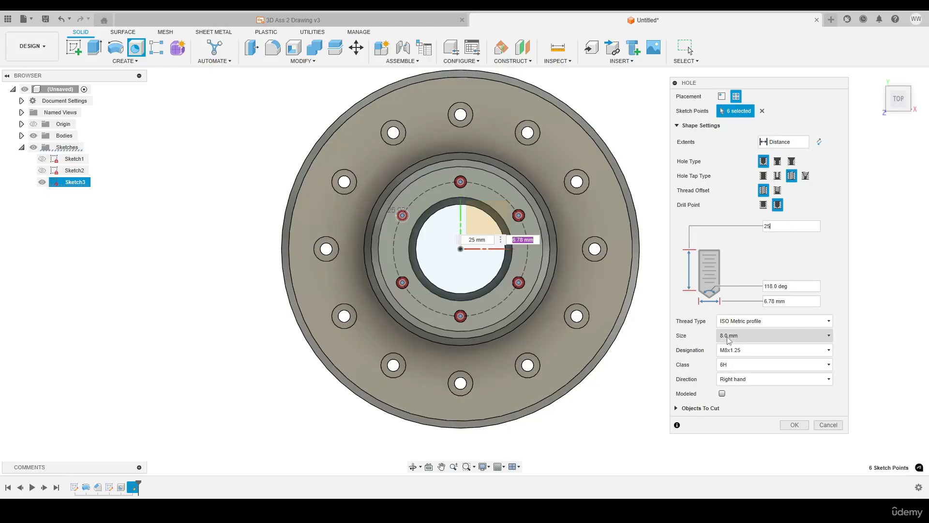
pyautogui.click(748, 341)
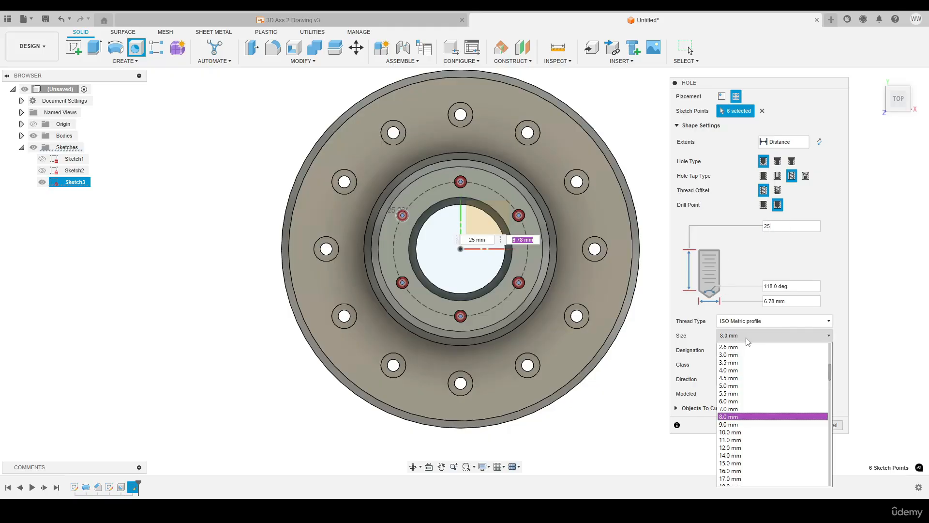
pyautogui.click(728, 419)
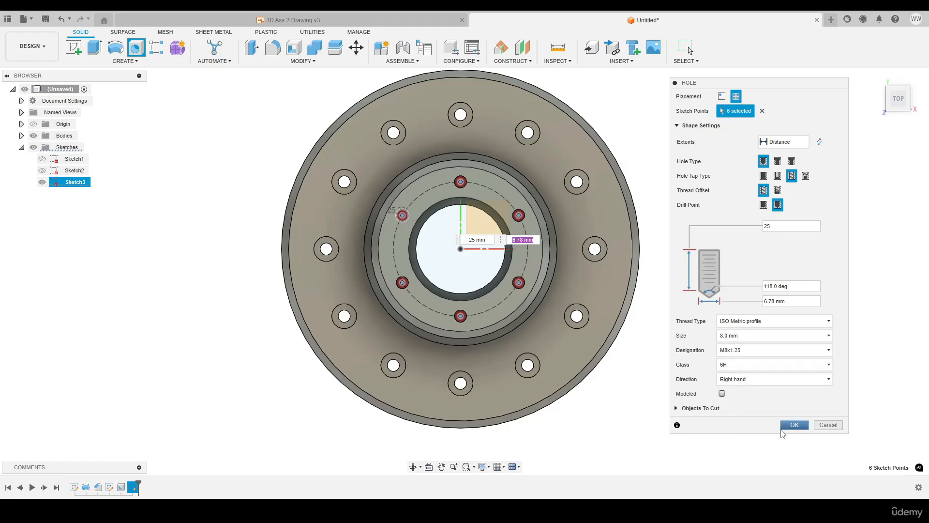
pyautogui.keyDown('shift'); pyautogui.moveTo(585, 310); pyautogui.dragTo(566, 226, button='middle'); pyautogui.keyUp('shift')
pyautogui.scroll(5, 524, 231)
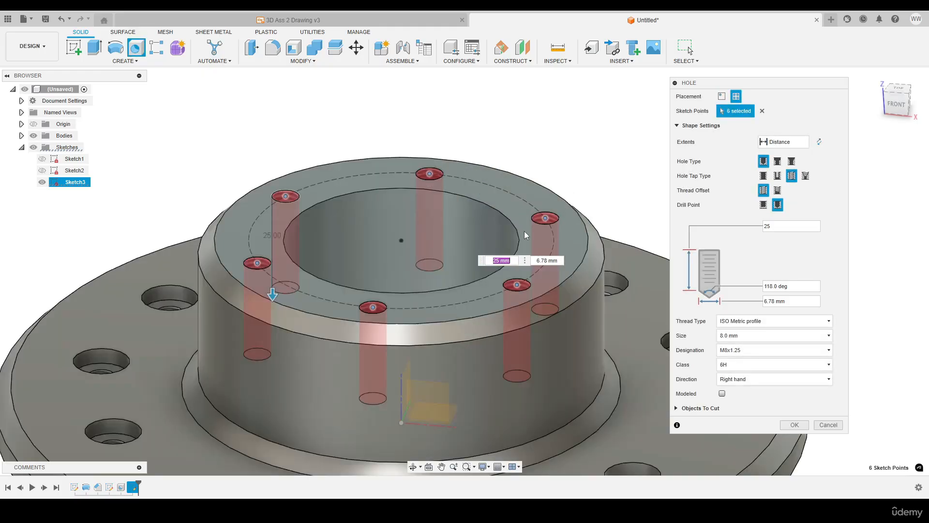
pyautogui.moveTo(542, 329)
pyautogui.keyDown('shift'); pyautogui.mouseDown(button='middle')
pyautogui.moveTo(493, 312)
pyautogui.moveTo(539, 317)
pyautogui.mouseUp(button='middle'); pyautogui.keyUp('shift')
pyautogui.click(793, 424)
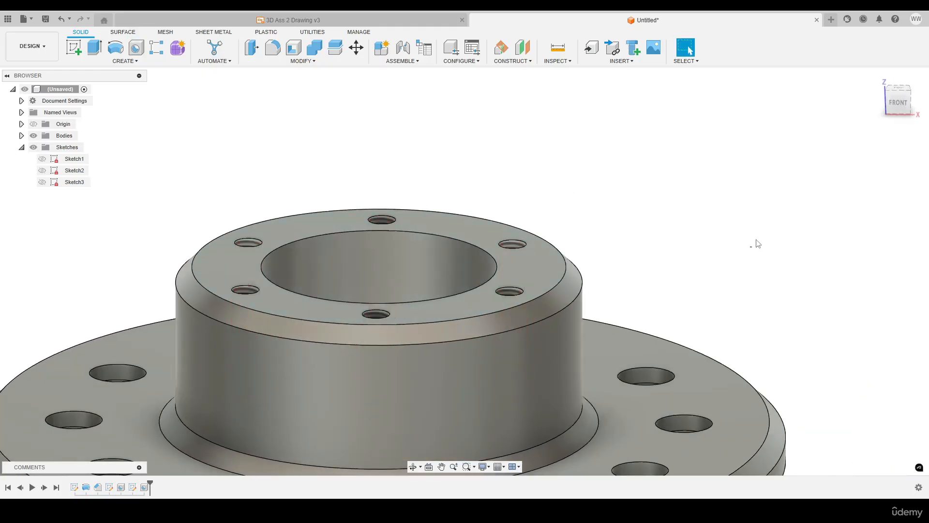
# Start a section analysis on the vertical XZ origin plane through the hub's centre and flip the side being cut away.
pyautogui.click(863, 83)
pyautogui.keyDown('shift'); pyautogui.moveTo(607, 166); pyautogui.dragTo(806, 121, button='middle'); pyautogui.keyUp('shift')
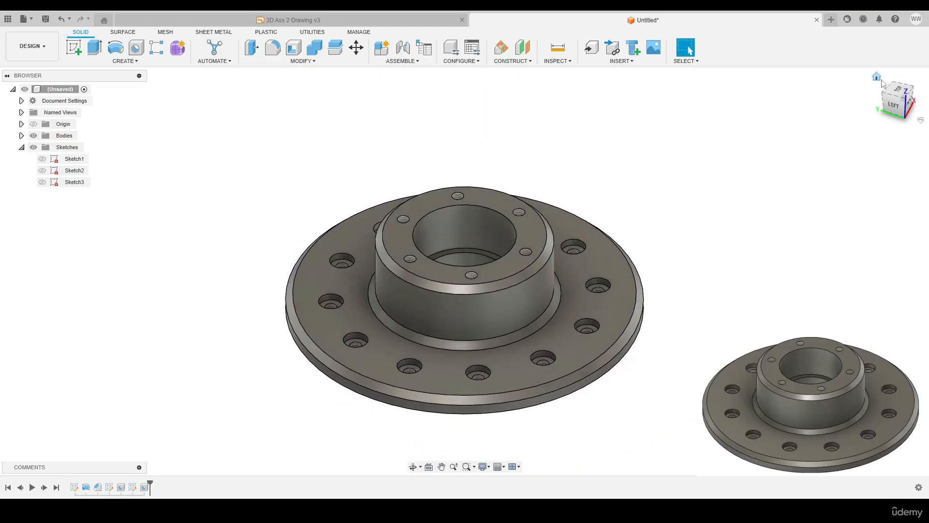
pyautogui.click(876, 76)
pyautogui.click(559, 62)
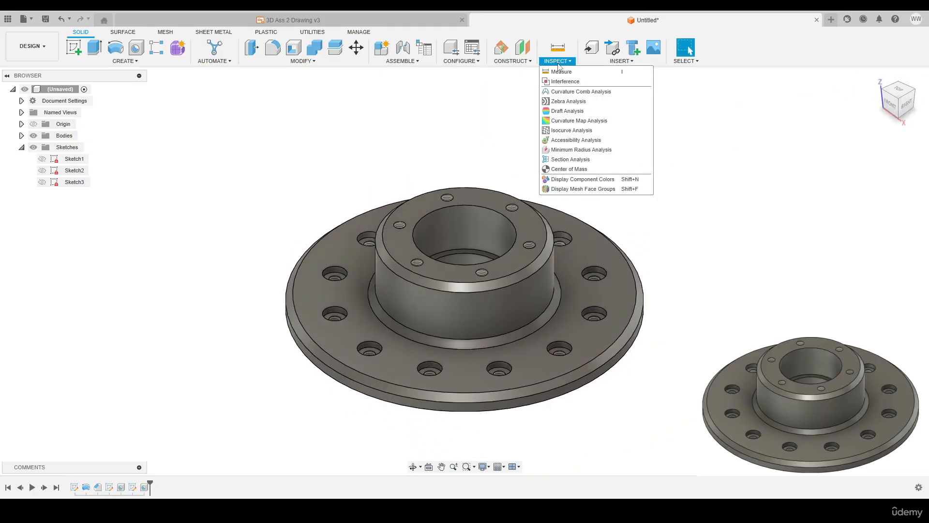
pyautogui.click(564, 163)
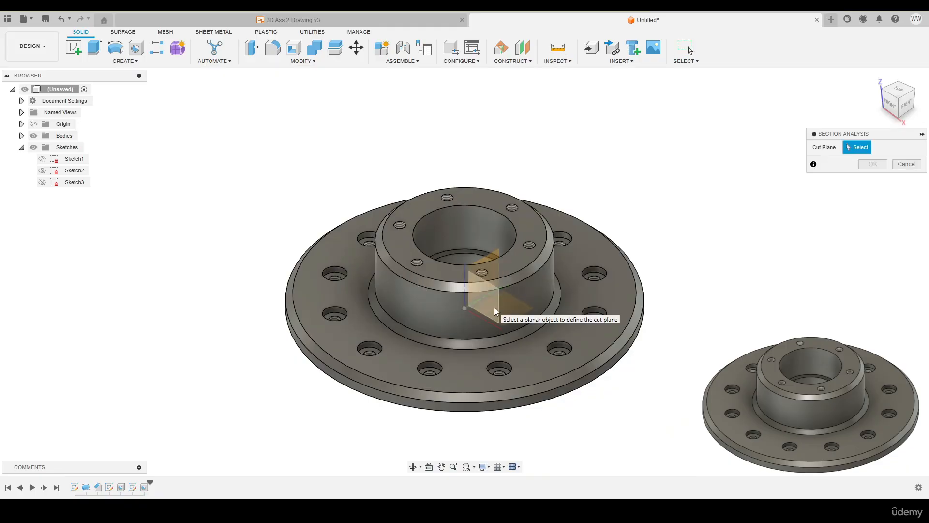
pyautogui.click(495, 307)
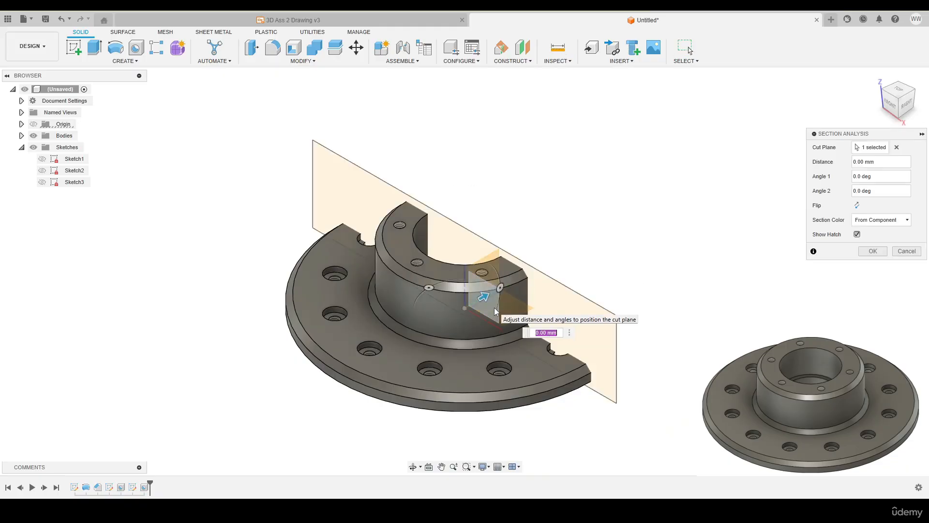
pyautogui.click(862, 208)
# Examine the counterbored threaded holes on both sides of the flange in the section through the hub.
pyautogui.keyDown('shift'); pyautogui.moveTo(617, 264); pyautogui.dragTo(556, 248, button='middle'); pyautogui.keyUp('shift')
pyautogui.scroll(6, 632, 326)
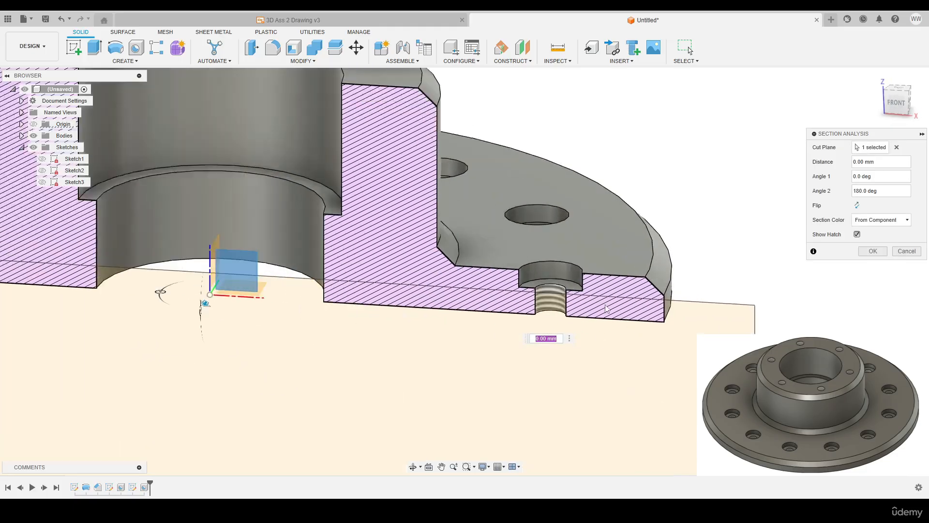
pyautogui.scroll(-5, 581, 306)
pyautogui.scroll(5, 231, 269)
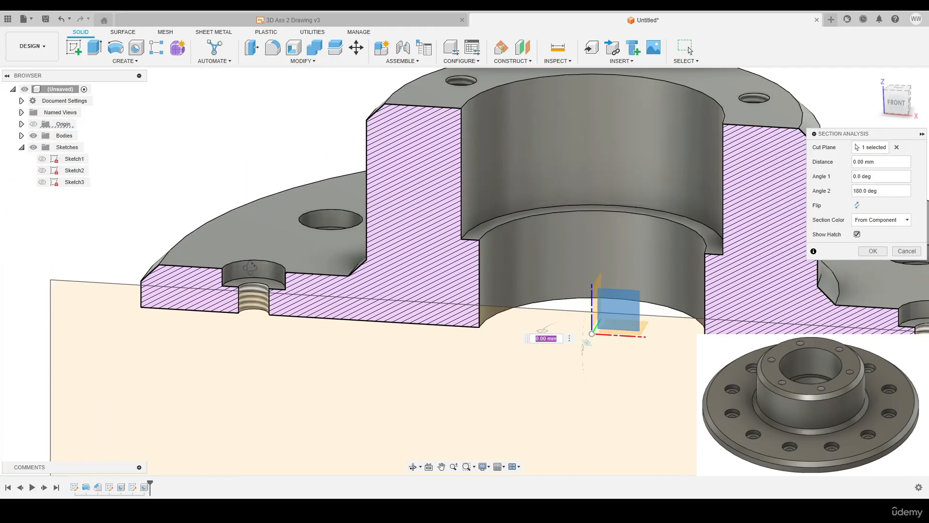
pyautogui.keyDown('shift'); pyautogui.moveTo(250, 268); pyautogui.dragTo(282, 266, button='middle'); pyautogui.keyUp('shift')
pyautogui.keyDown('shift'); pyautogui.moveTo(282, 266); pyautogui.dragTo(253, 274); pyautogui.keyUp('shift')
pyautogui.scroll(-4, 254, 274)
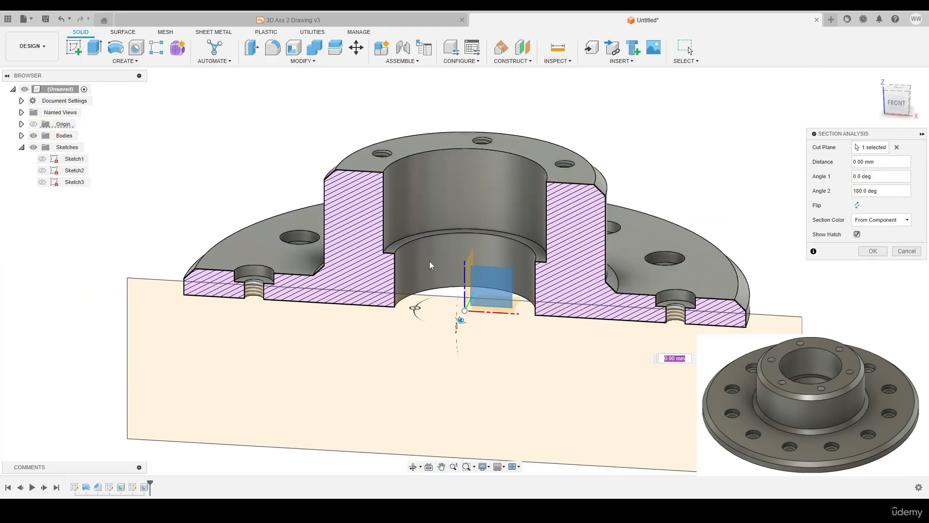
# Offset the section plane to -20 mm to inspect the hub's tapped holes, return it to 0 mm, and finish the section analysis.
pyautogui.keyDown('shift'); pyautogui.moveTo(493, 265); pyautogui.dragTo(455, 292, button='middle'); pyautogui.keyUp('shift')
pyautogui.moveTo(449, 315); pyautogui.dragTo(485, 292)
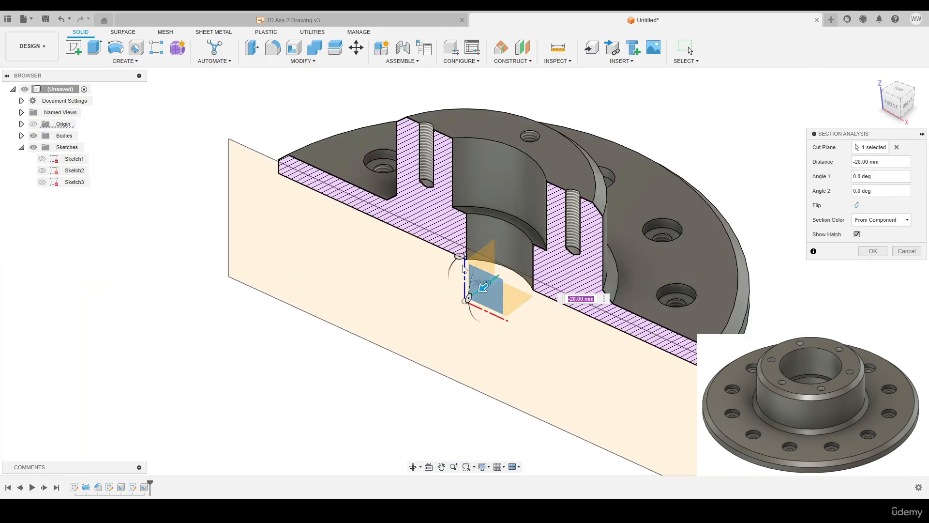
pyautogui.keyDown('shift'); pyautogui.moveTo(462, 265); pyautogui.dragTo(563, 192, button='middle'); pyautogui.keyUp('shift')
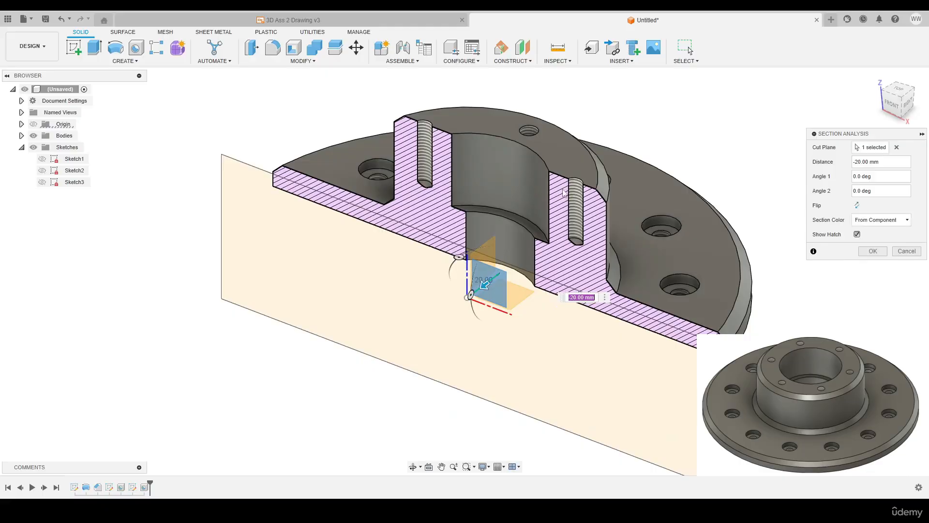
pyautogui.moveTo(482, 290); pyautogui.dragTo(467, 328)
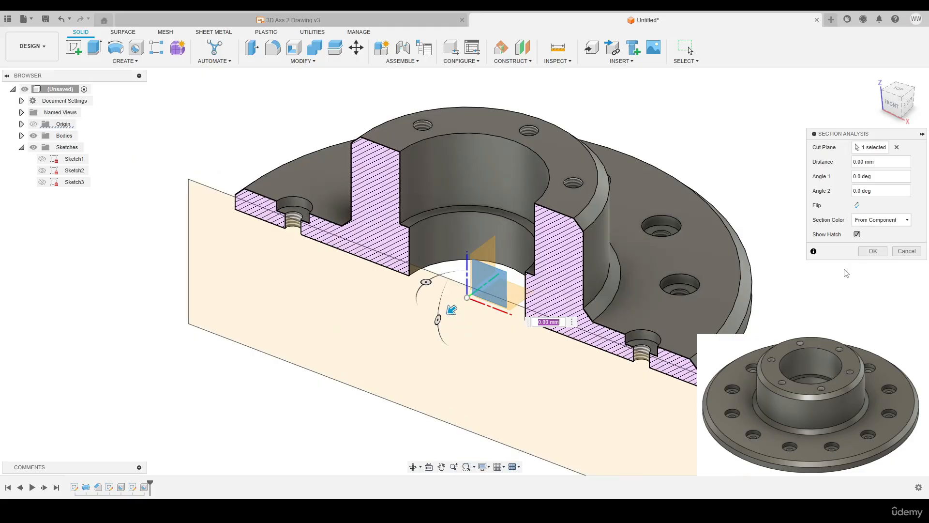
pyautogui.click(873, 251)
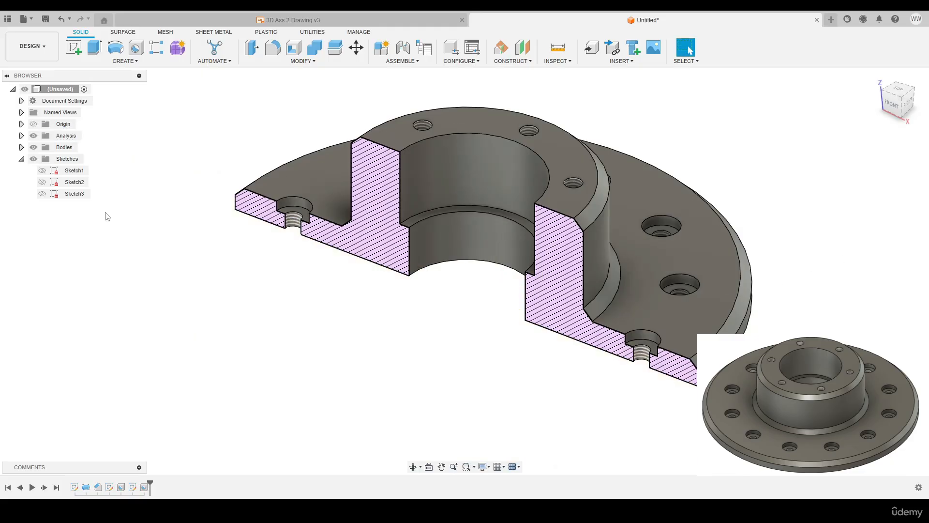
# Collapse the sketch list, hide the section analysis, and view the whole hub from the home orientation.
pyautogui.click(21, 159)
pyautogui.click(877, 77)
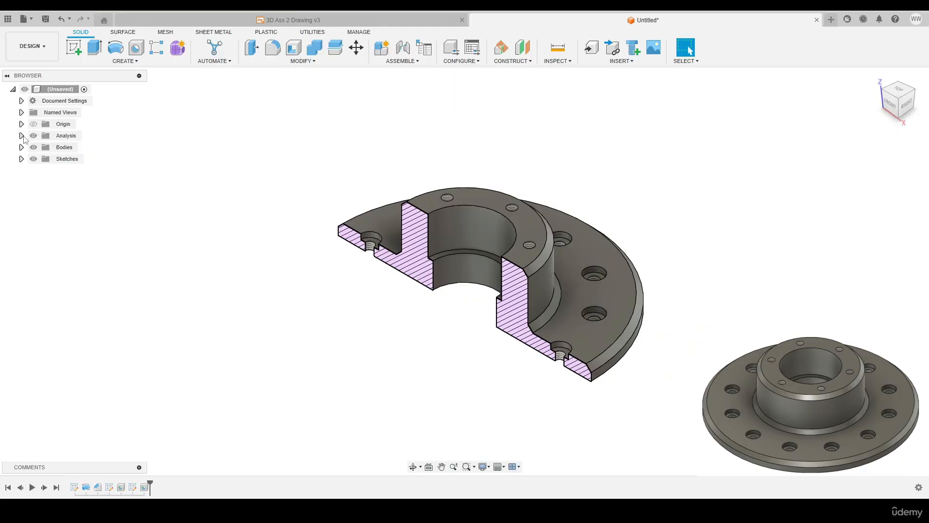
pyautogui.click(21, 136)
pyautogui.click(42, 147)
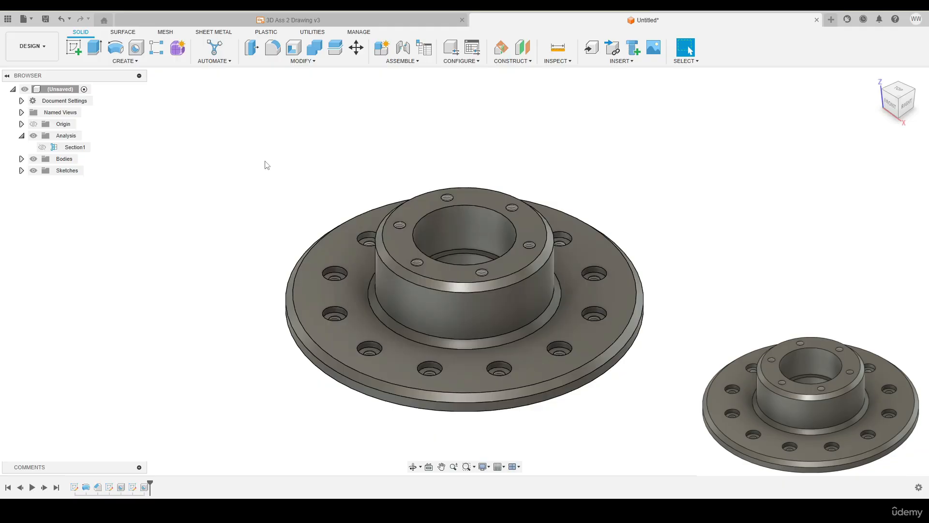
pyautogui.keyDown('shift'); pyautogui.moveTo(266, 154); pyautogui.dragTo(314, 165, button='middle'); pyautogui.keyUp('shift')
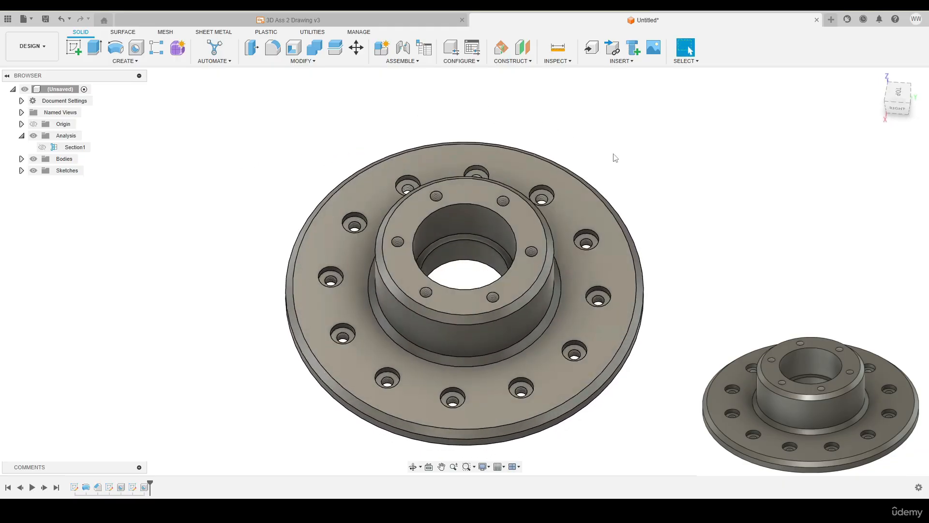
pyautogui.click(876, 77)
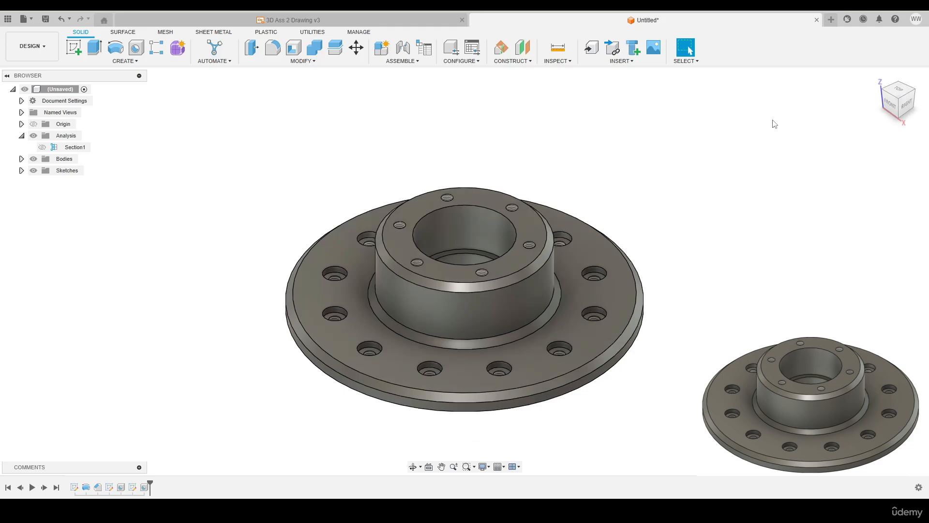